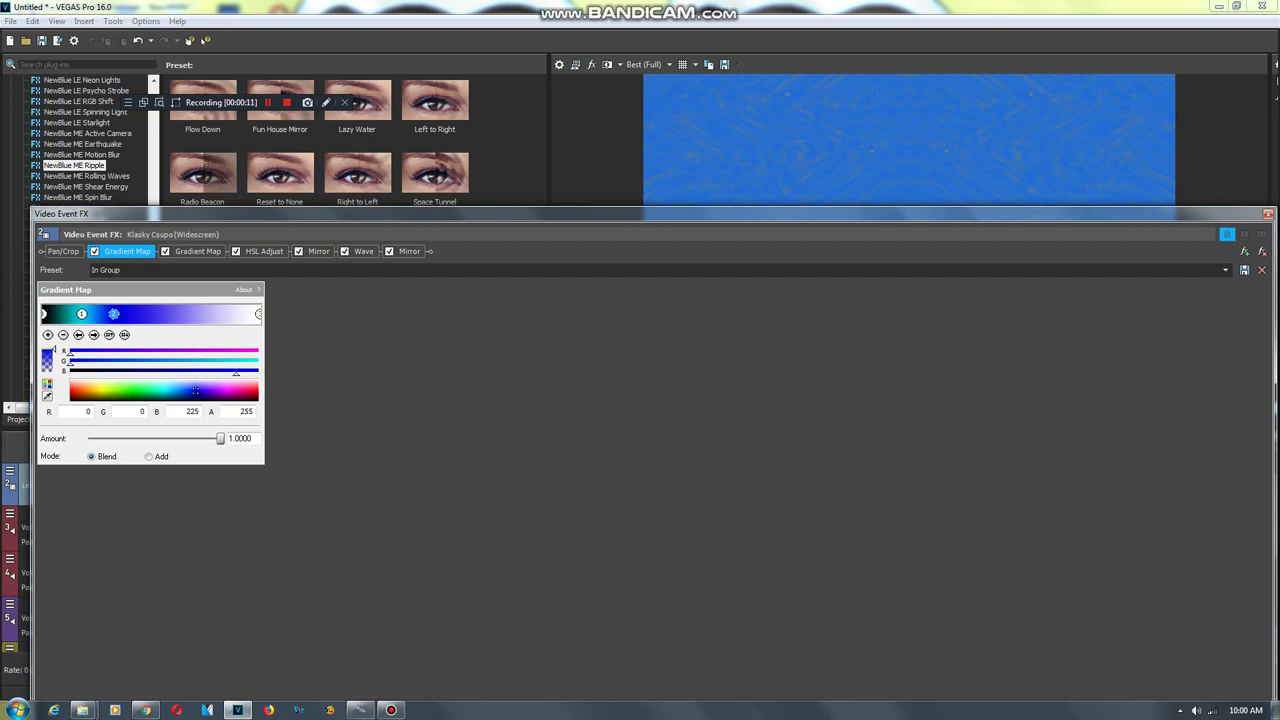
Examine the colour stops of the two Gradient Map effects on the first video event
left_click(258, 314)
left_click(197, 251)
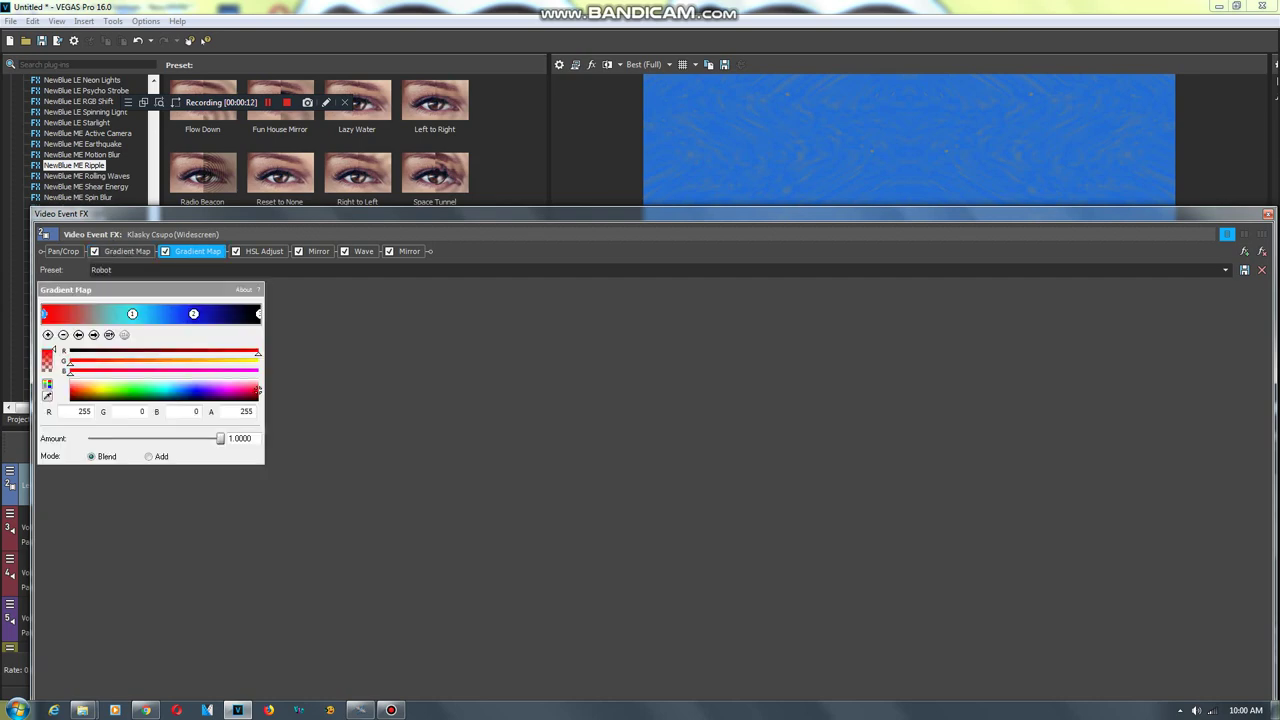
left_click(132, 314)
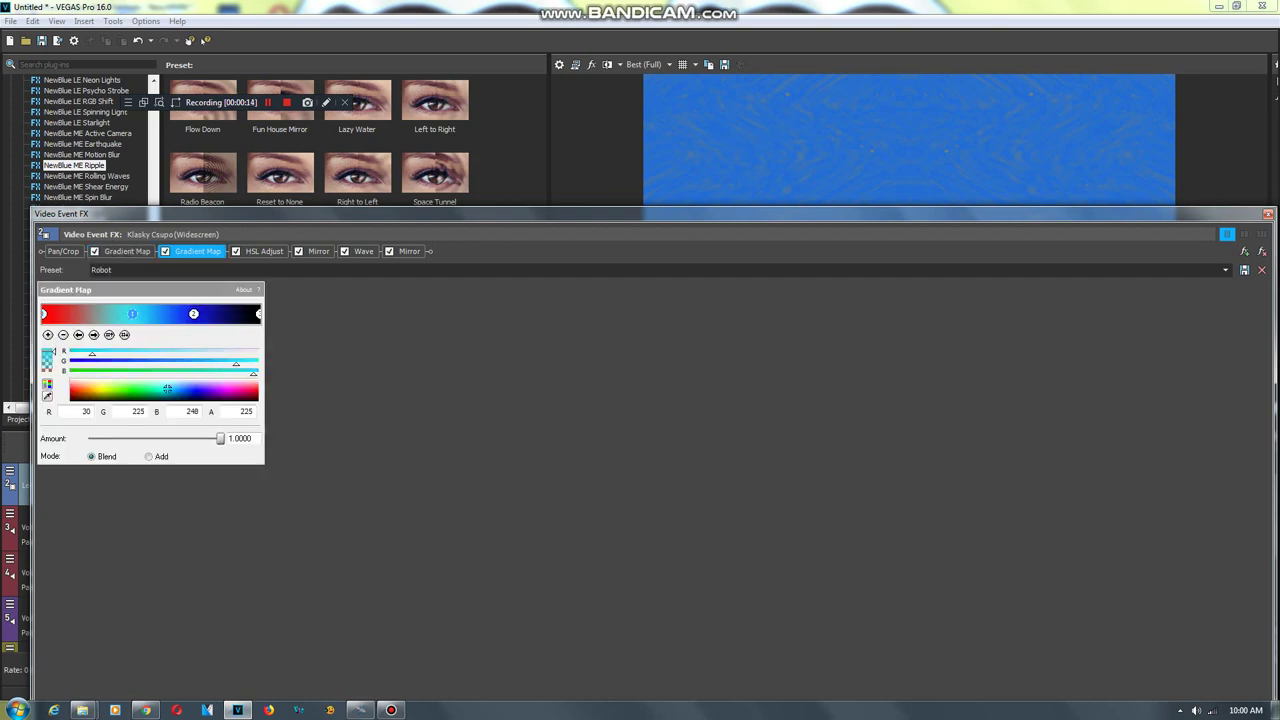
left_click(194, 314)
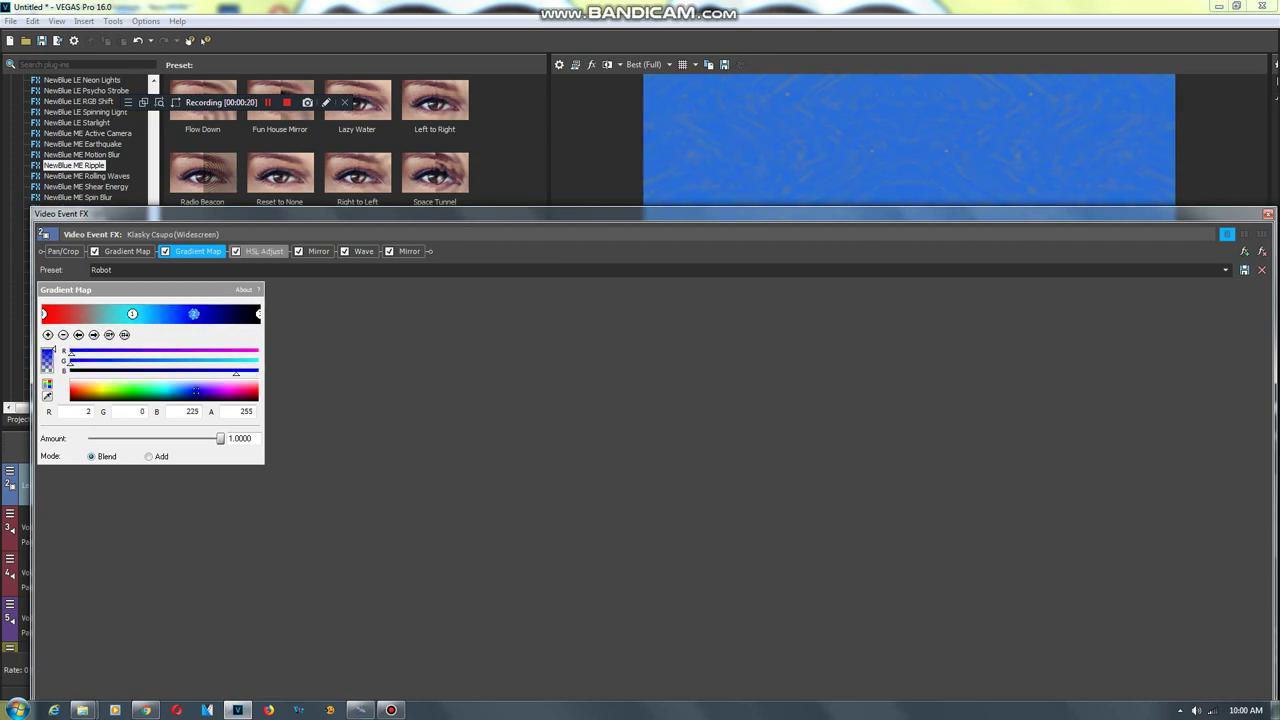
Review the settings of the HSL Adjust, Wave and both Mirror effects on the first video event, and close its effects window
left_click(264, 251)
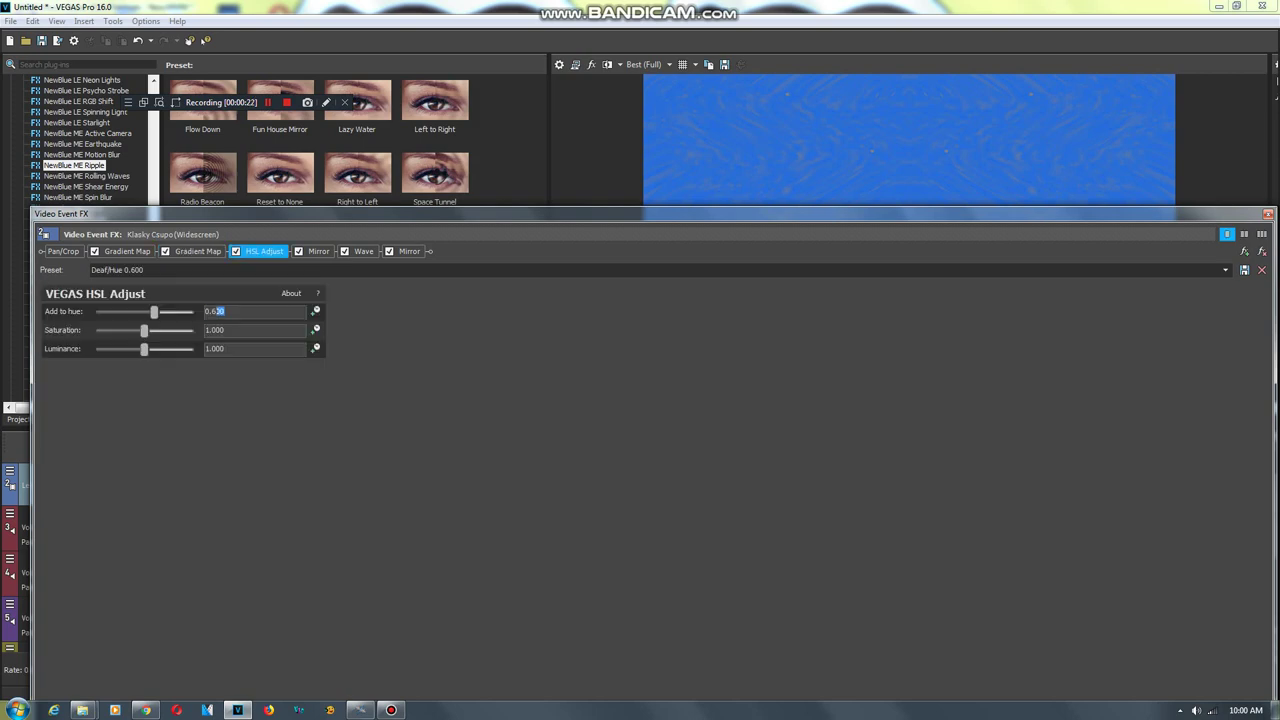
left_click(318, 251)
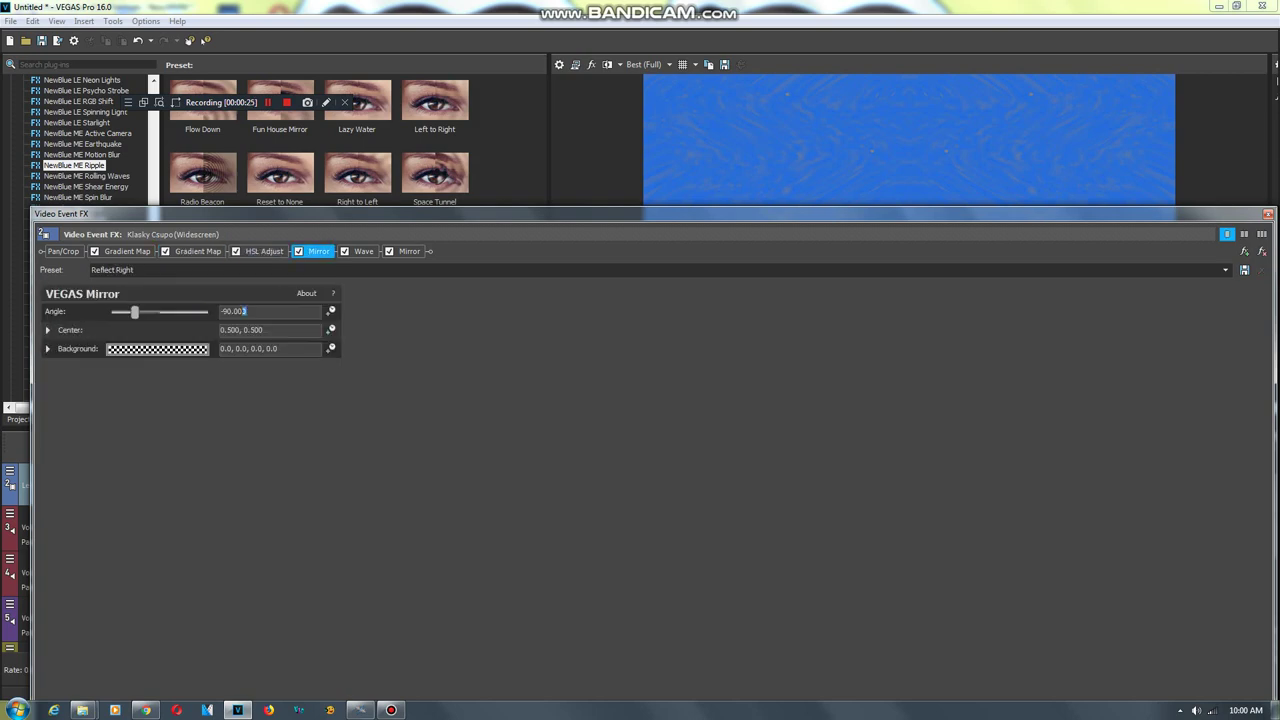
left_click(362, 251)
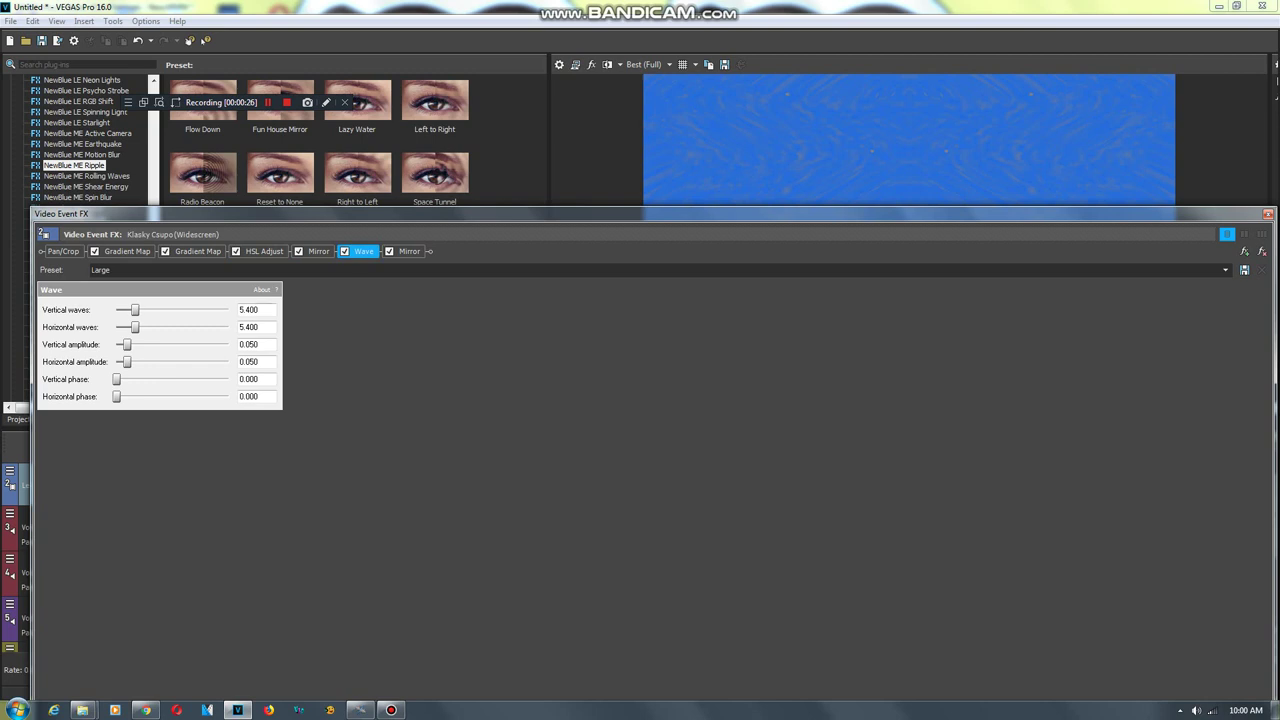
left_click(409, 251)
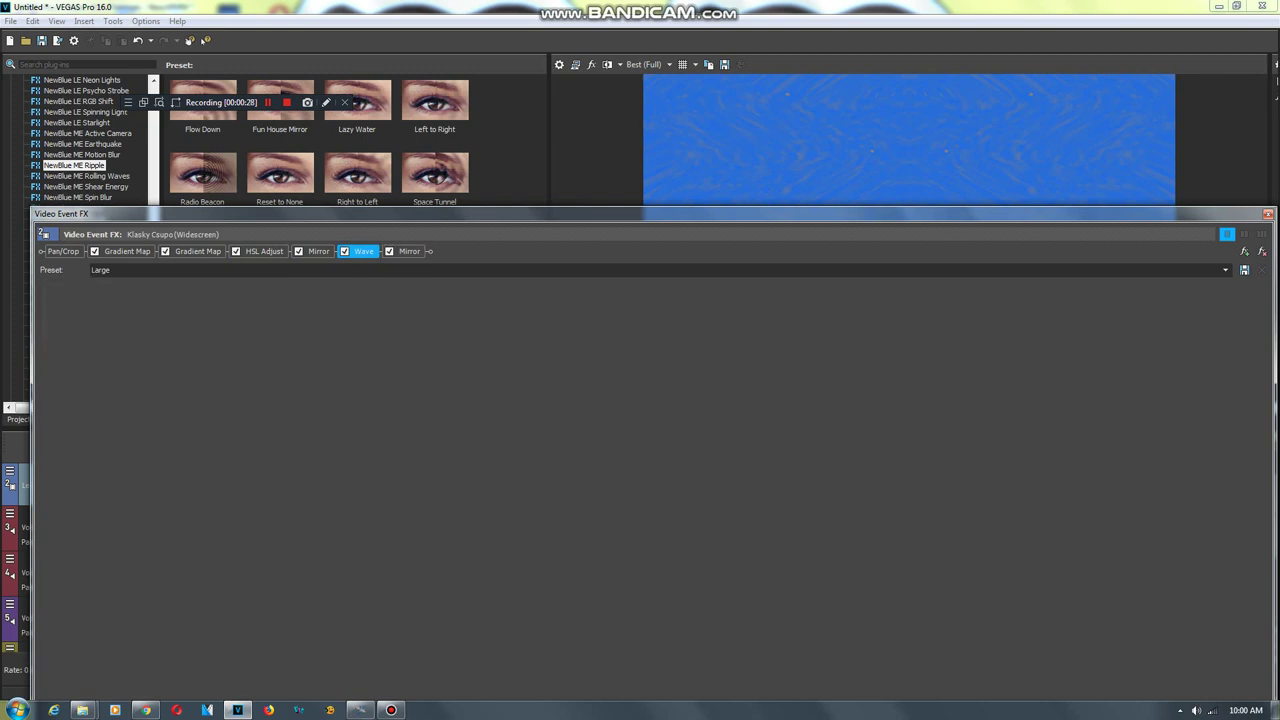
left_click(240, 311)
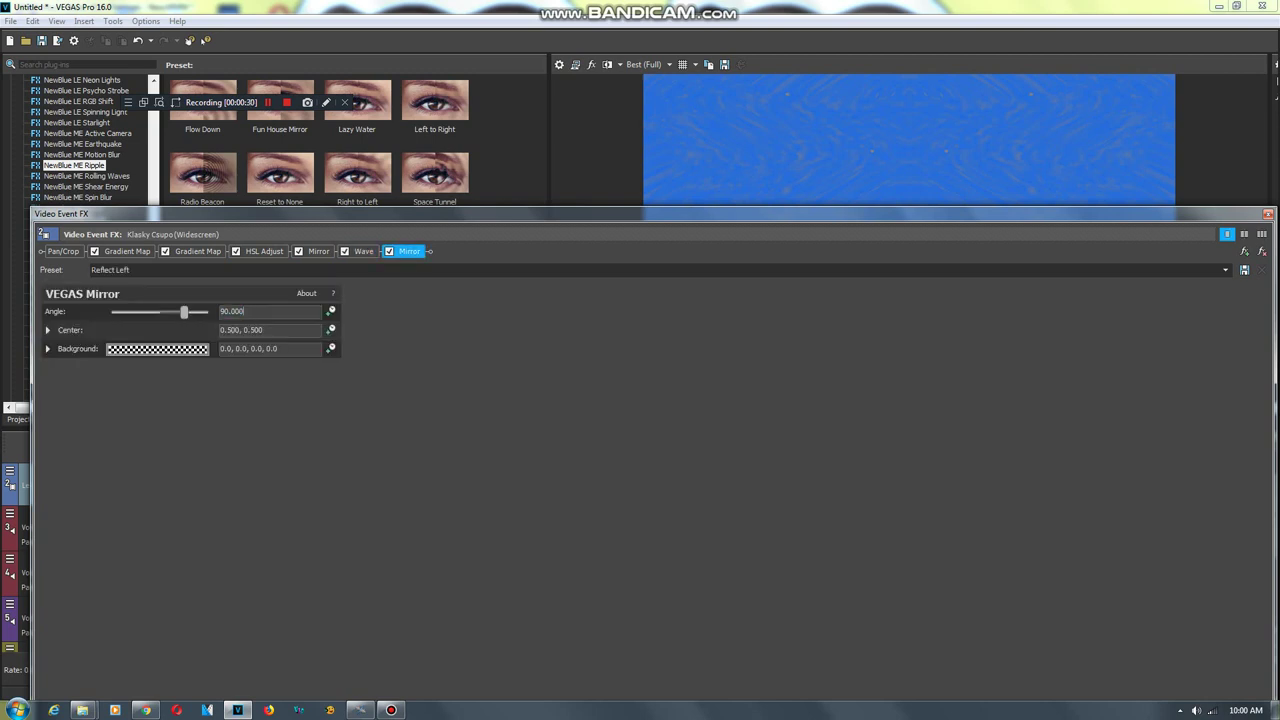
key("Escape")
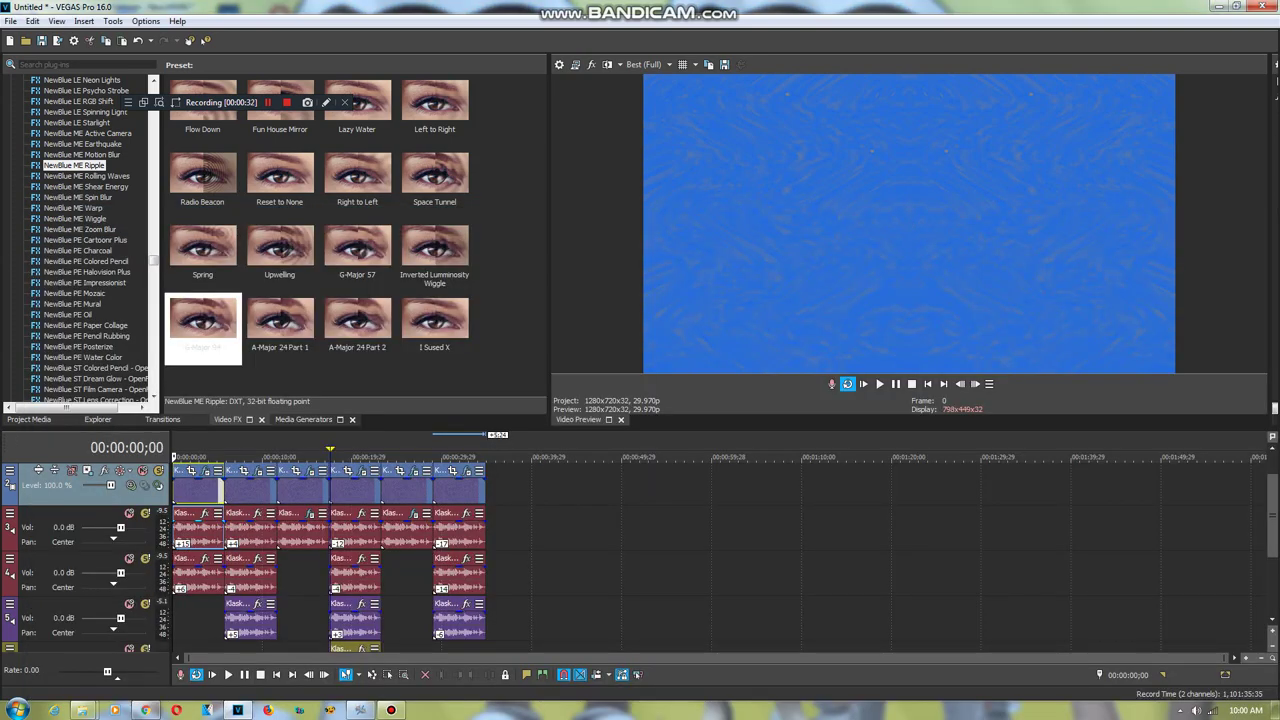
Check the pitch change in the properties of the first audio event on track 3
left_click(195, 530)
right_click(178, 540)
left_click(205, 532)
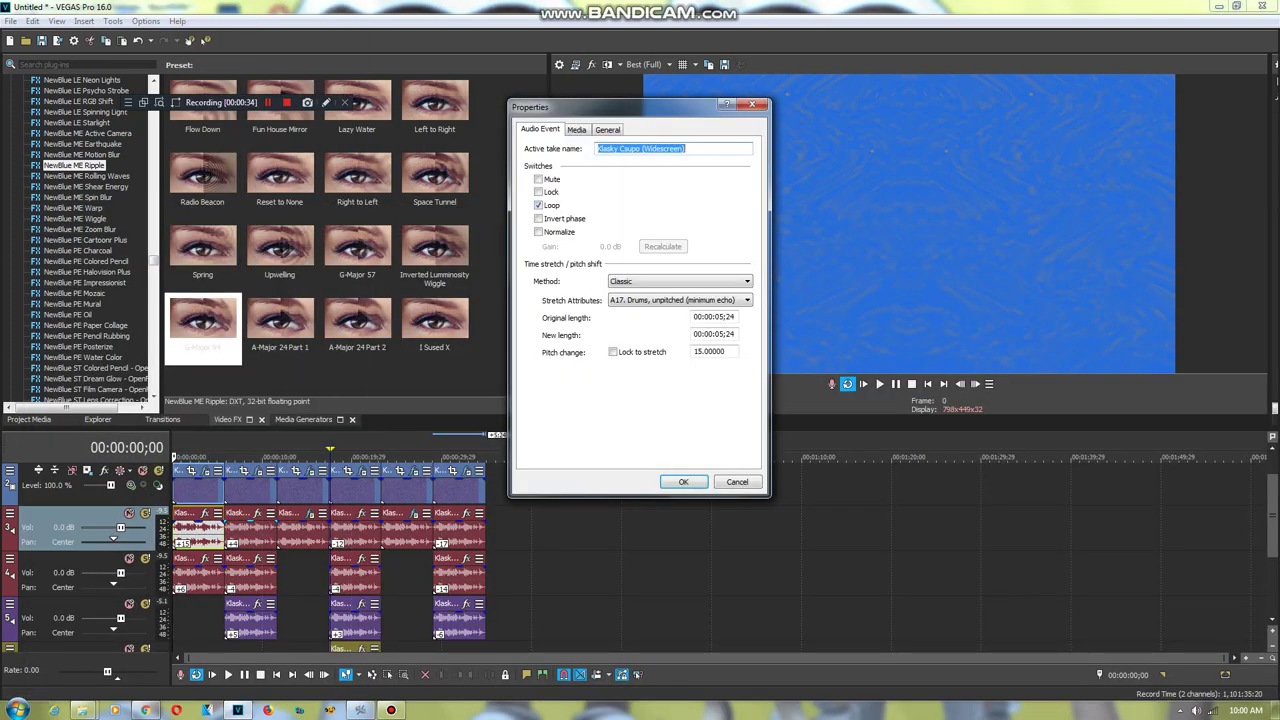
left_click(709, 351)
key("Return")
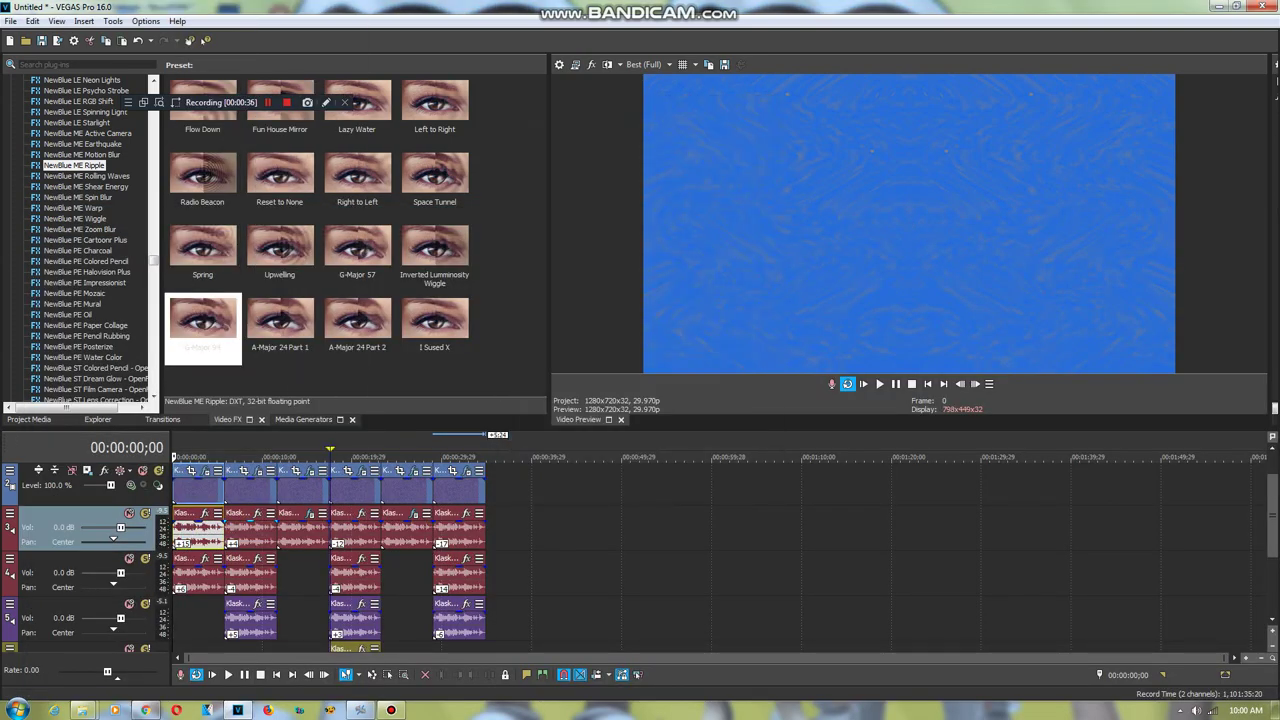
Check the pitch change and stretch attributes in the properties of the first audio event on track 4
left_click(195, 572)
right_click(180, 586)
left_click(205, 576)
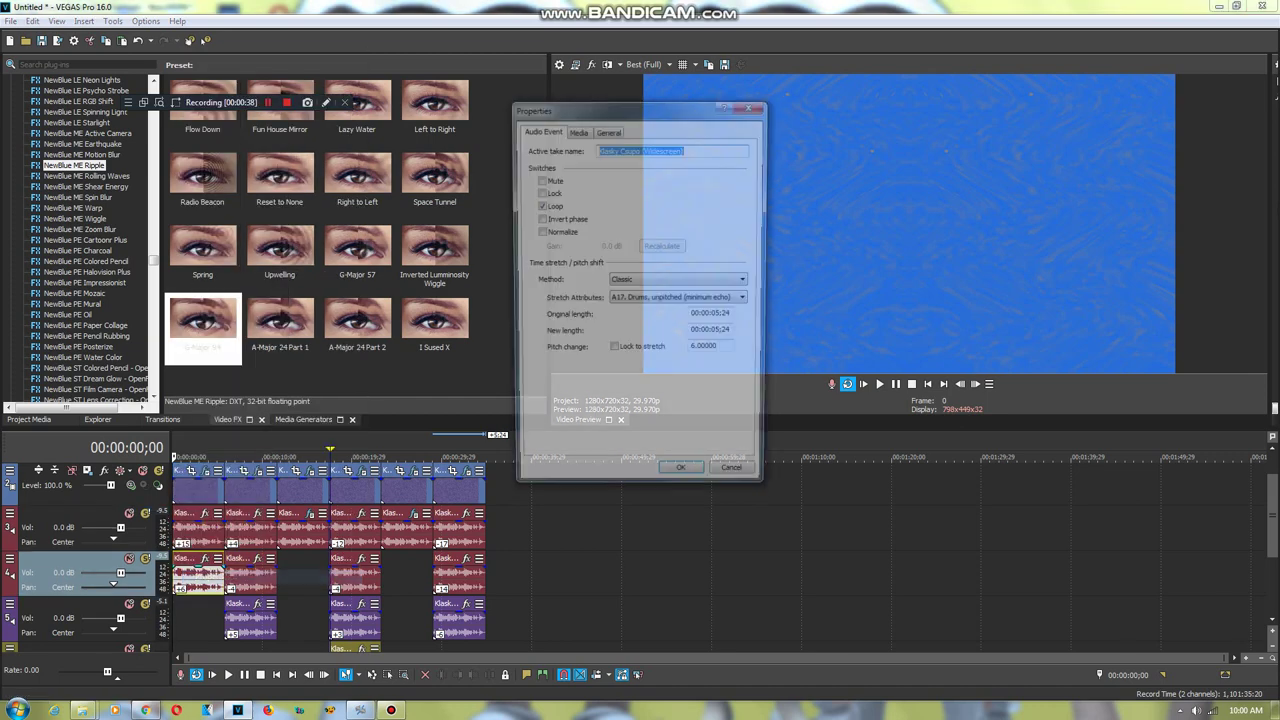
left_click(709, 351)
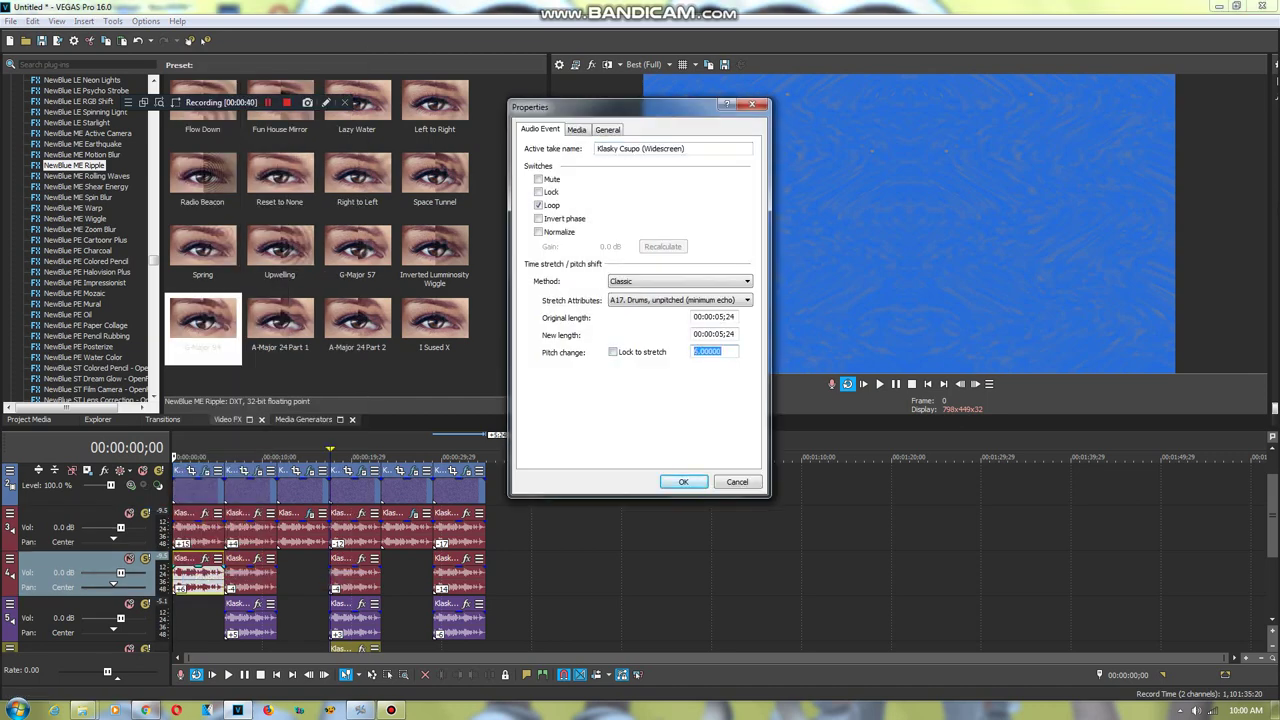
left_click(679, 300)
key("Return")
left_click(683, 481)
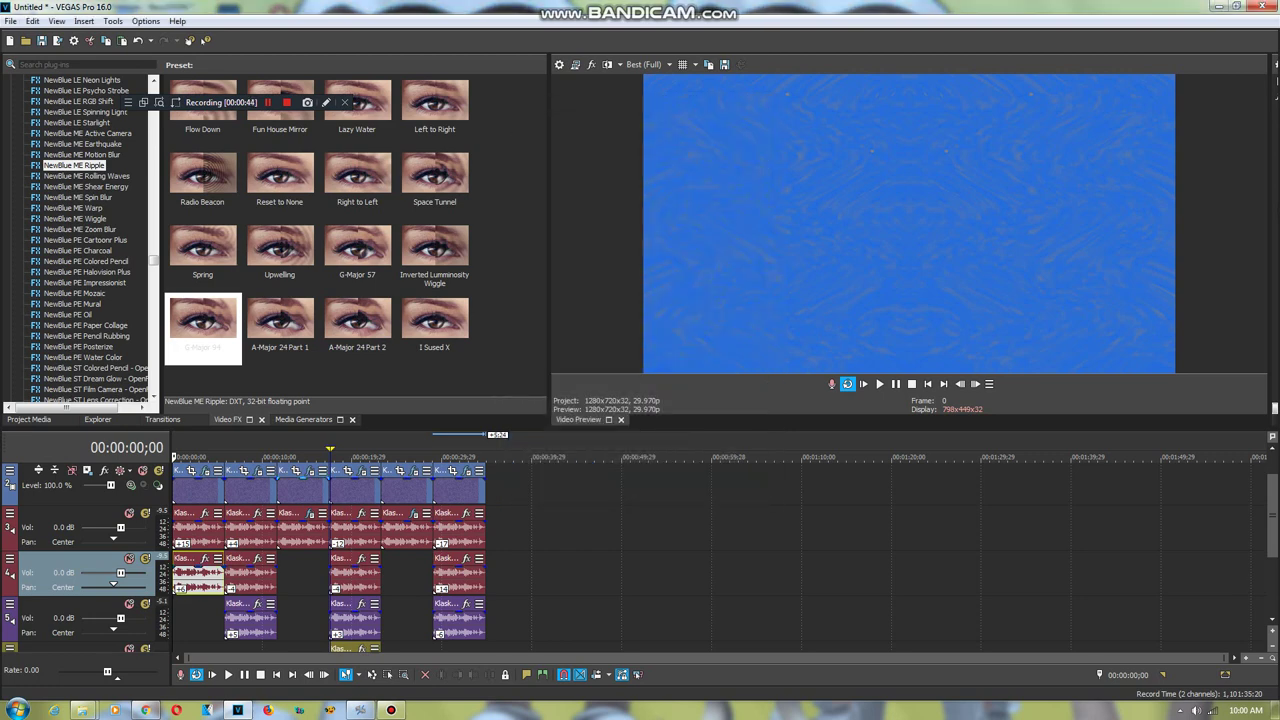
Review the three Mirror effects, the Invert effect and the Gradient Map on the second video event
left_click(229, 527)
left_click(224, 488)
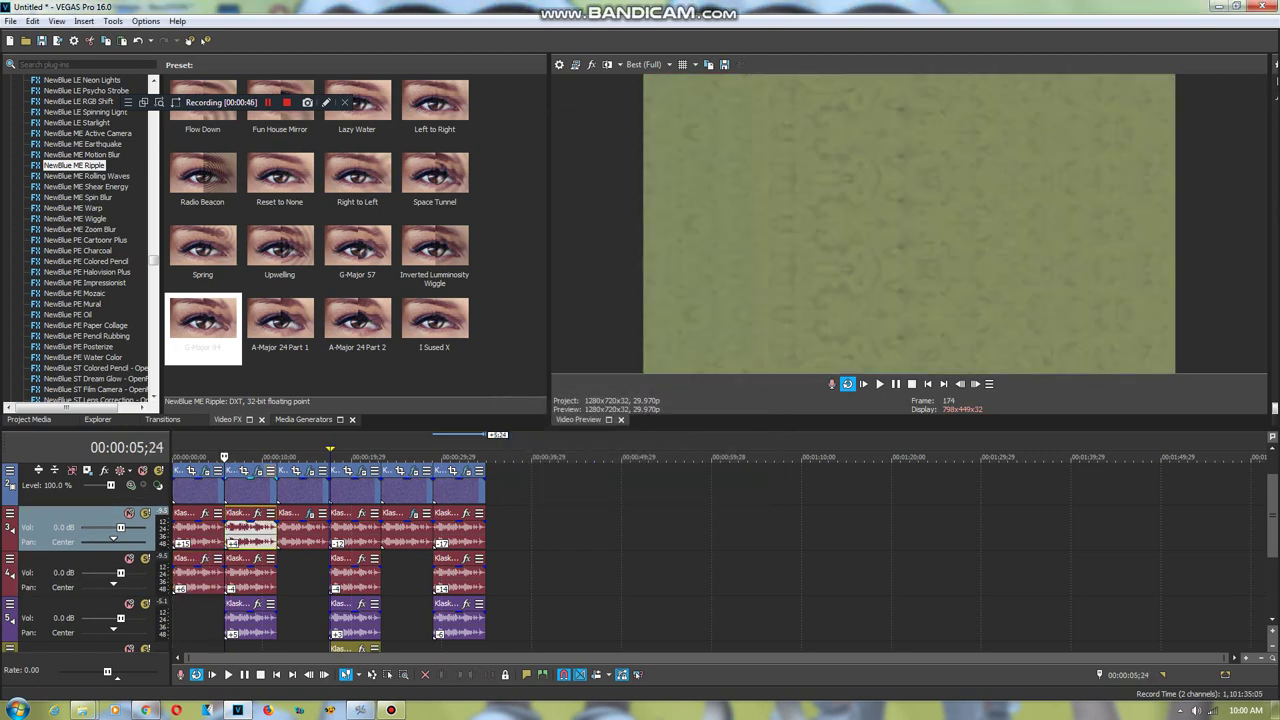
left_click(257, 470)
left_click(114, 251)
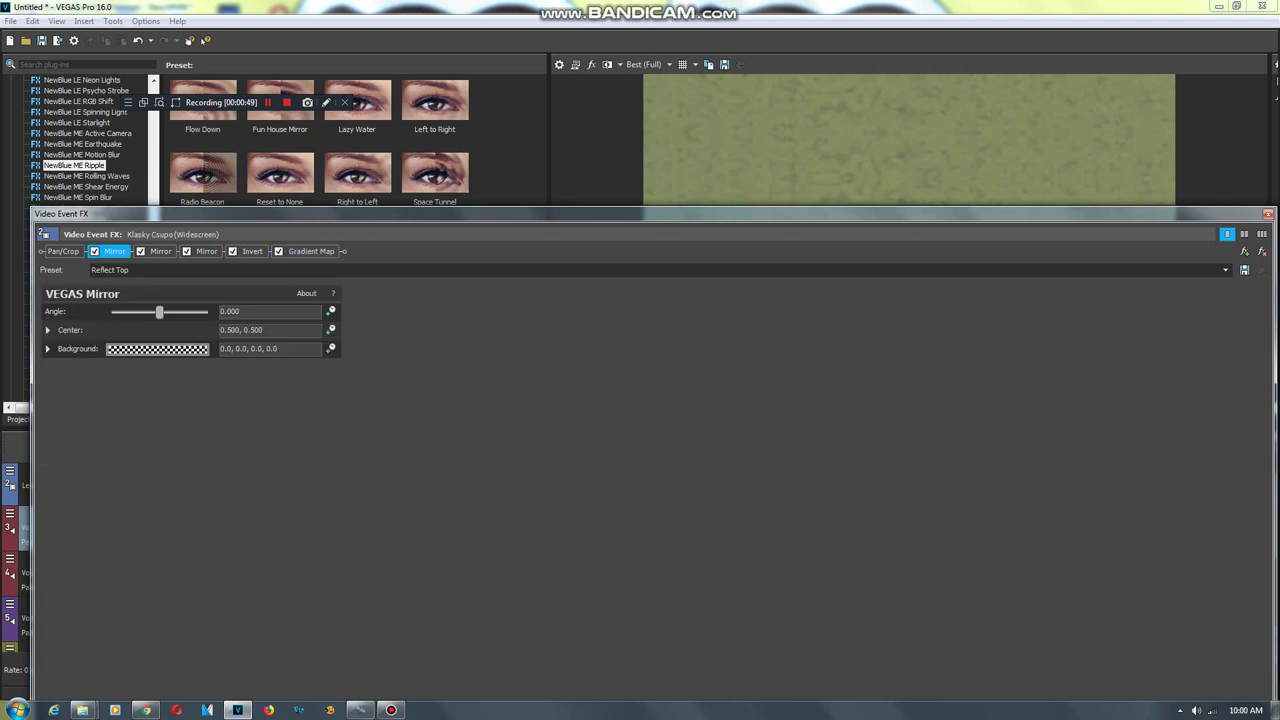
left_click(160, 251)
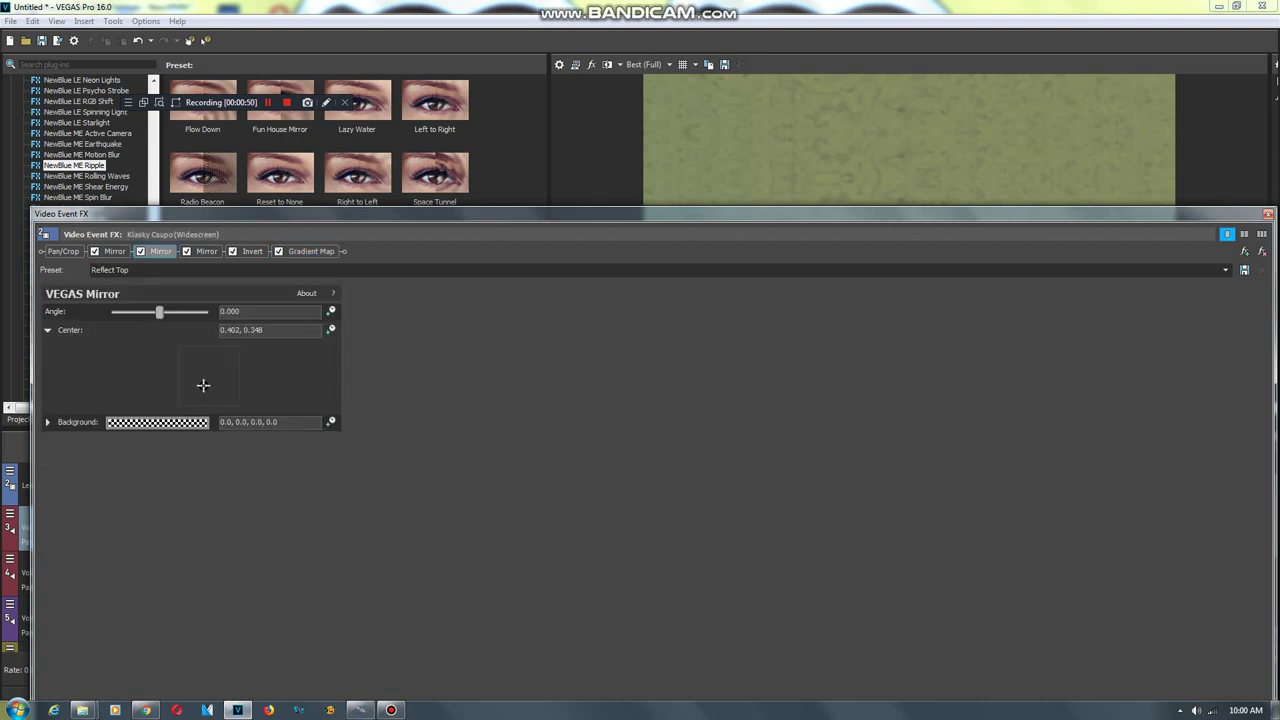
left_click(206, 251)
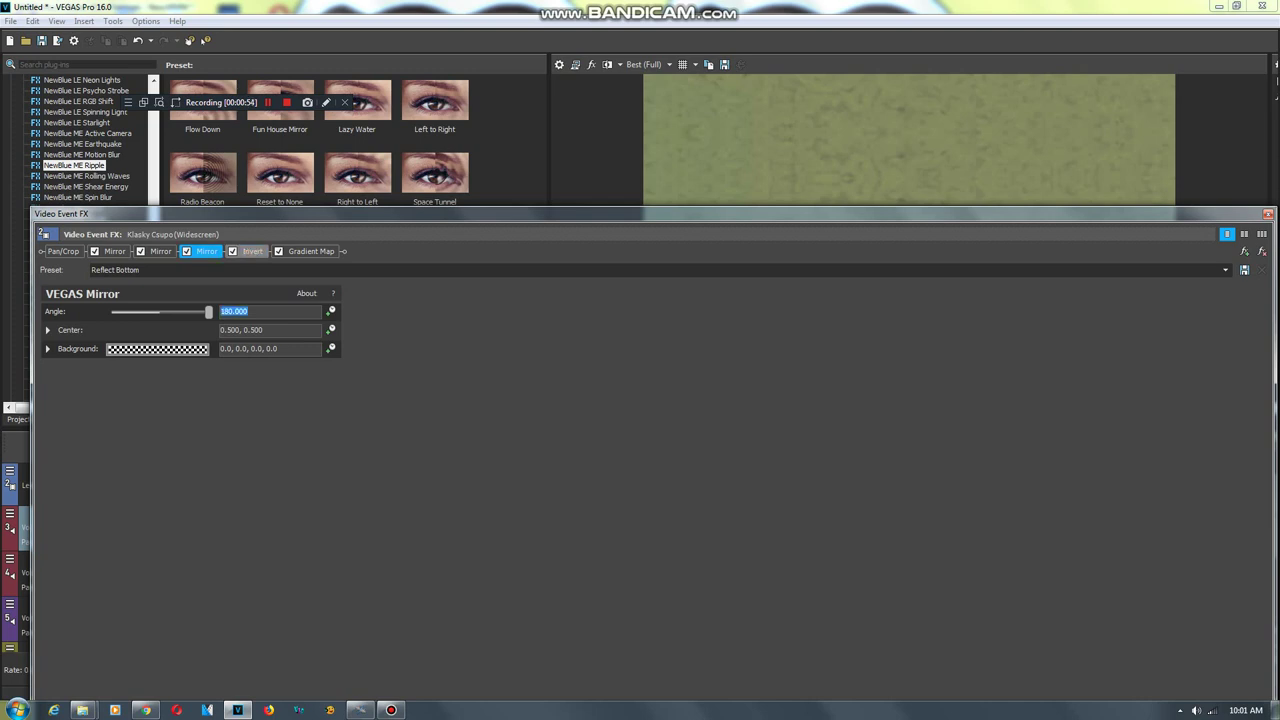
left_click(250, 251)
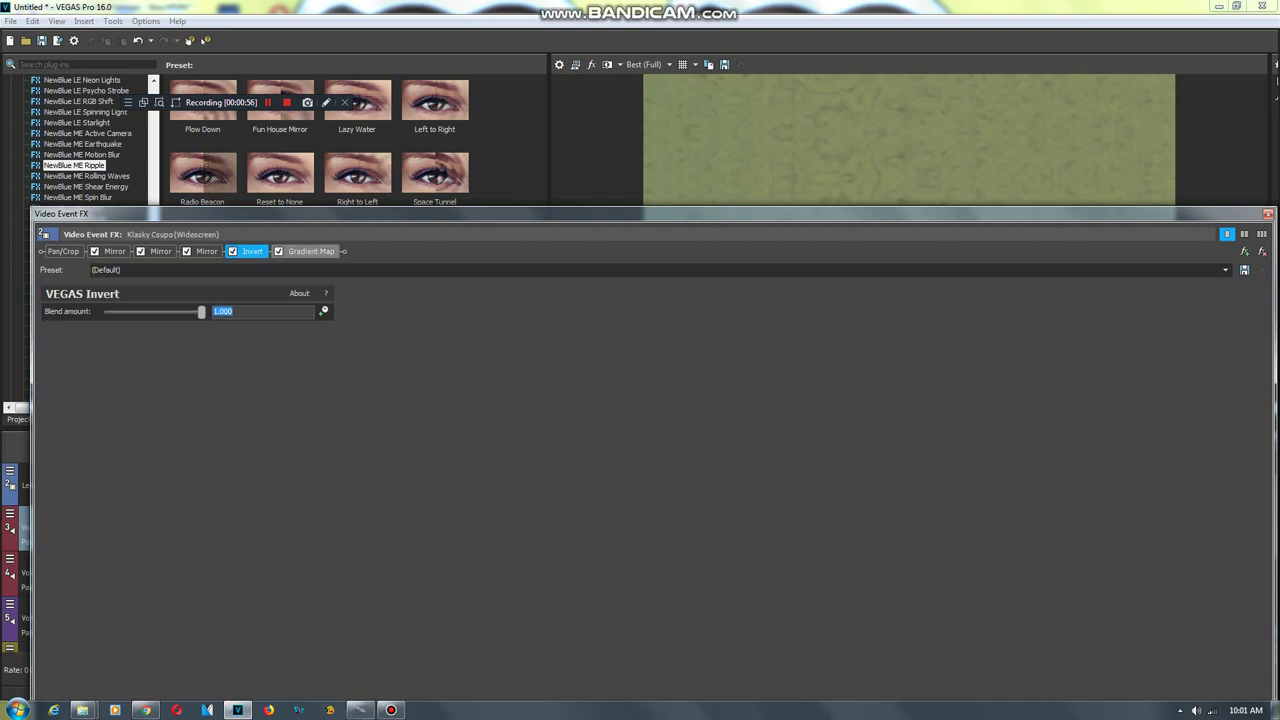
left_click(311, 251)
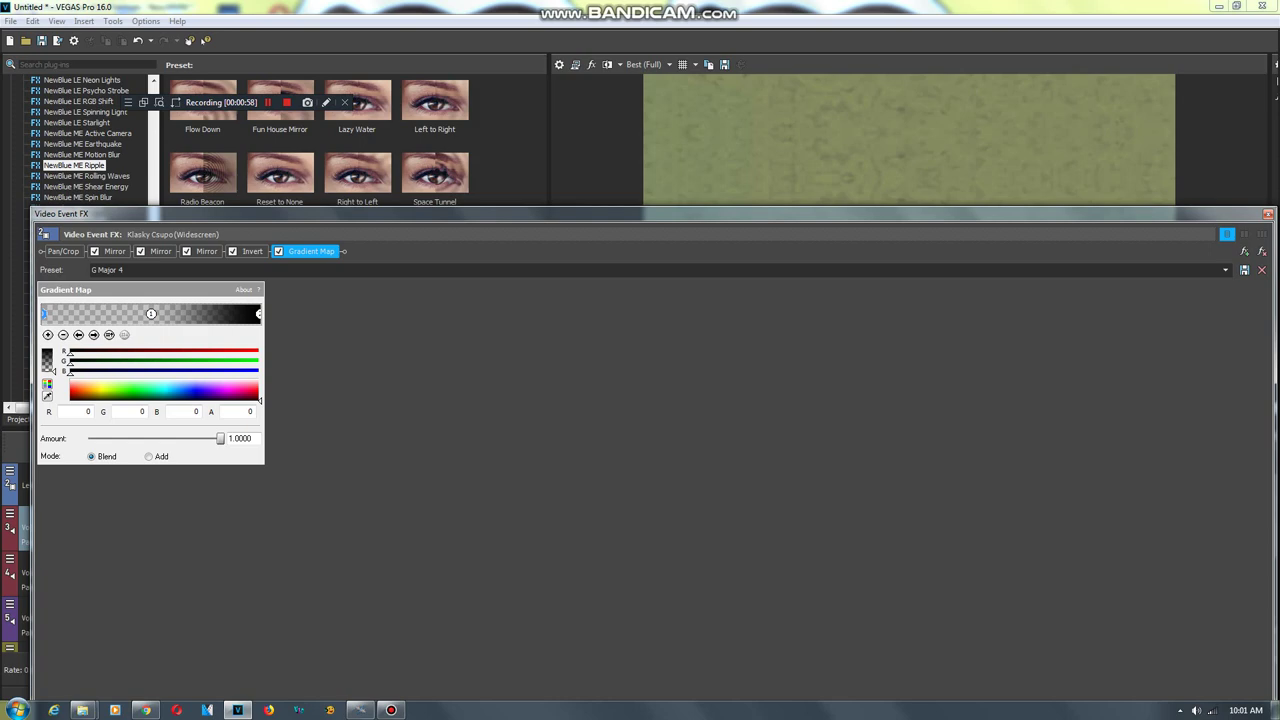
left_click(1267, 214)
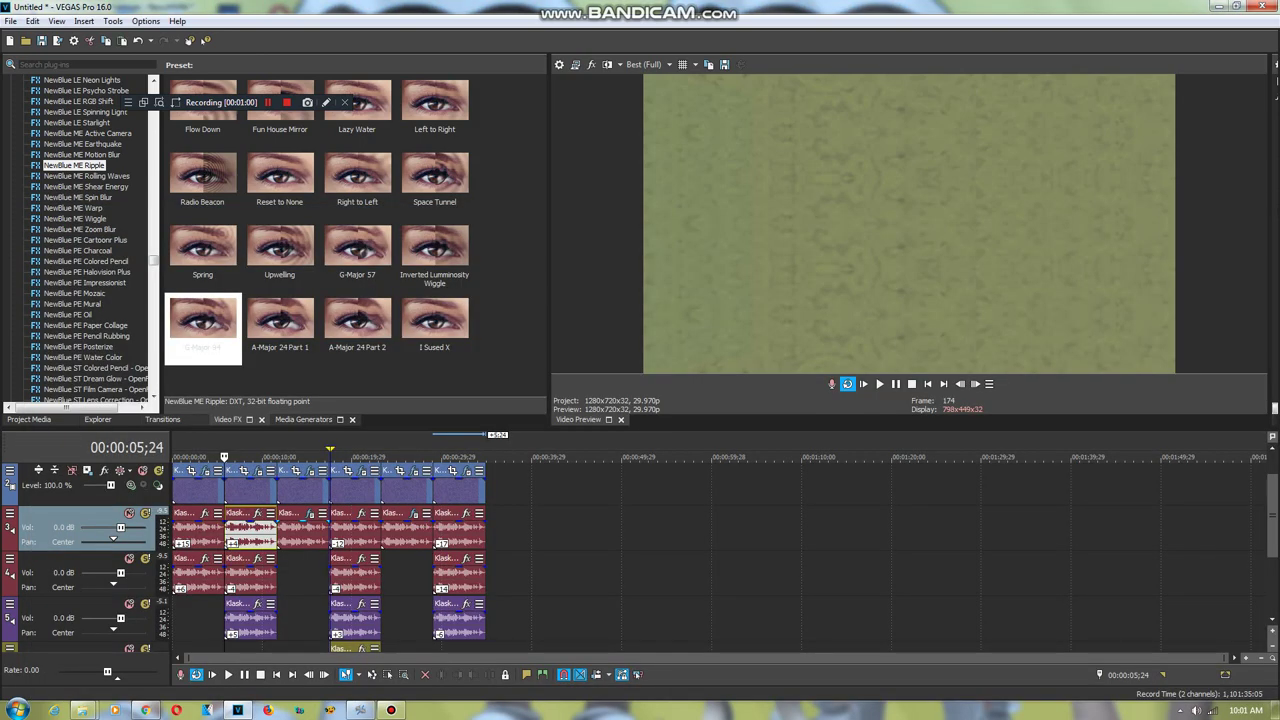
Examine the HSL Adjust and first Swirl settings in the third video event's effect chain
left_click(292, 490)
left_click(310, 471)
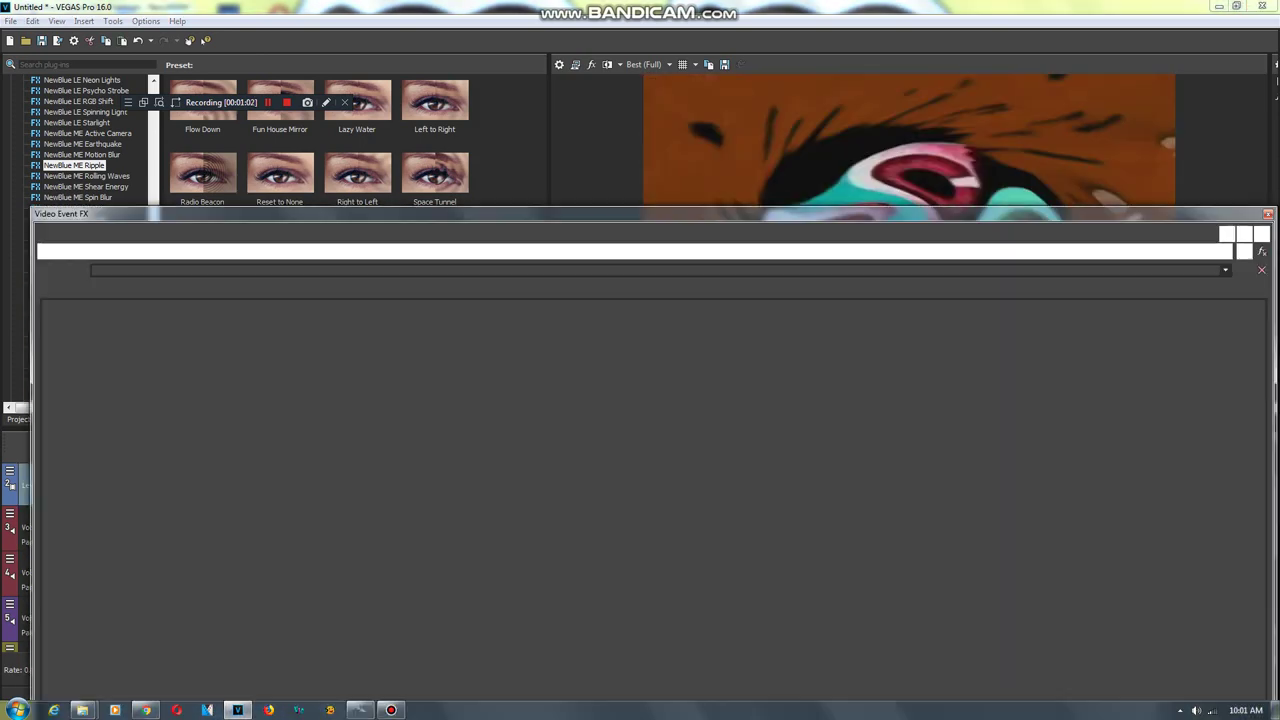
left_click(118, 251)
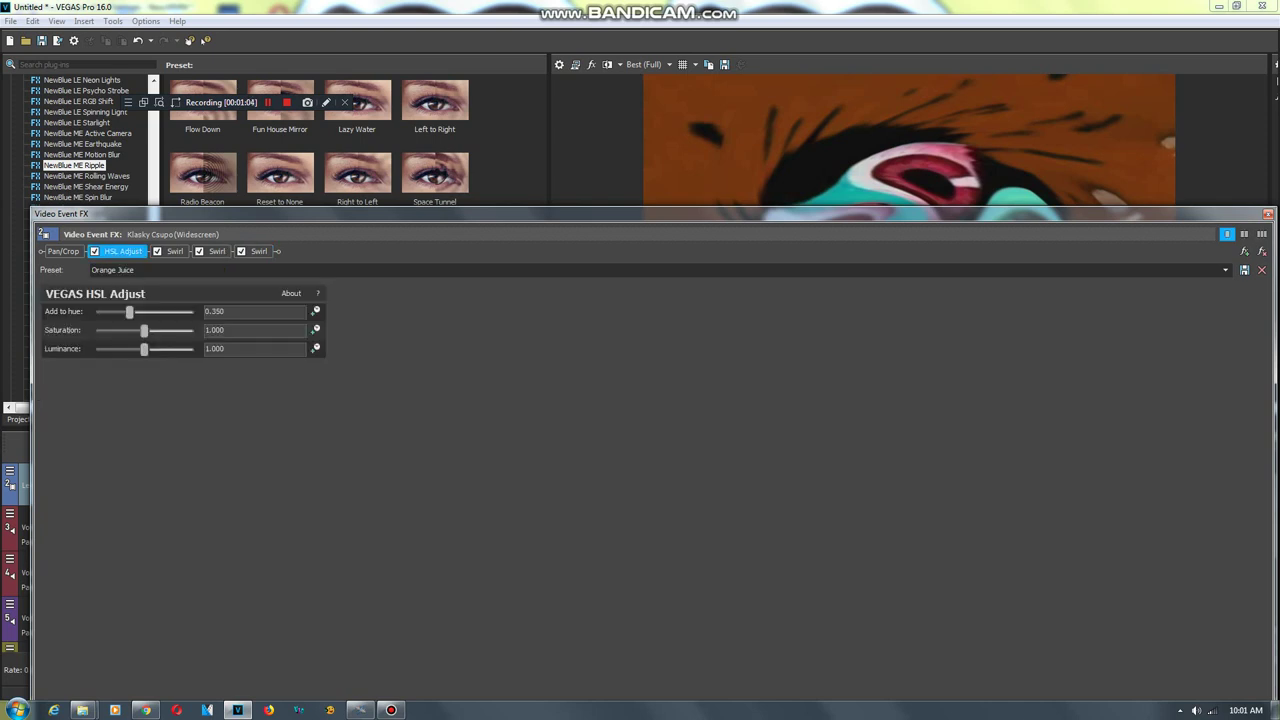
left_click(175, 251)
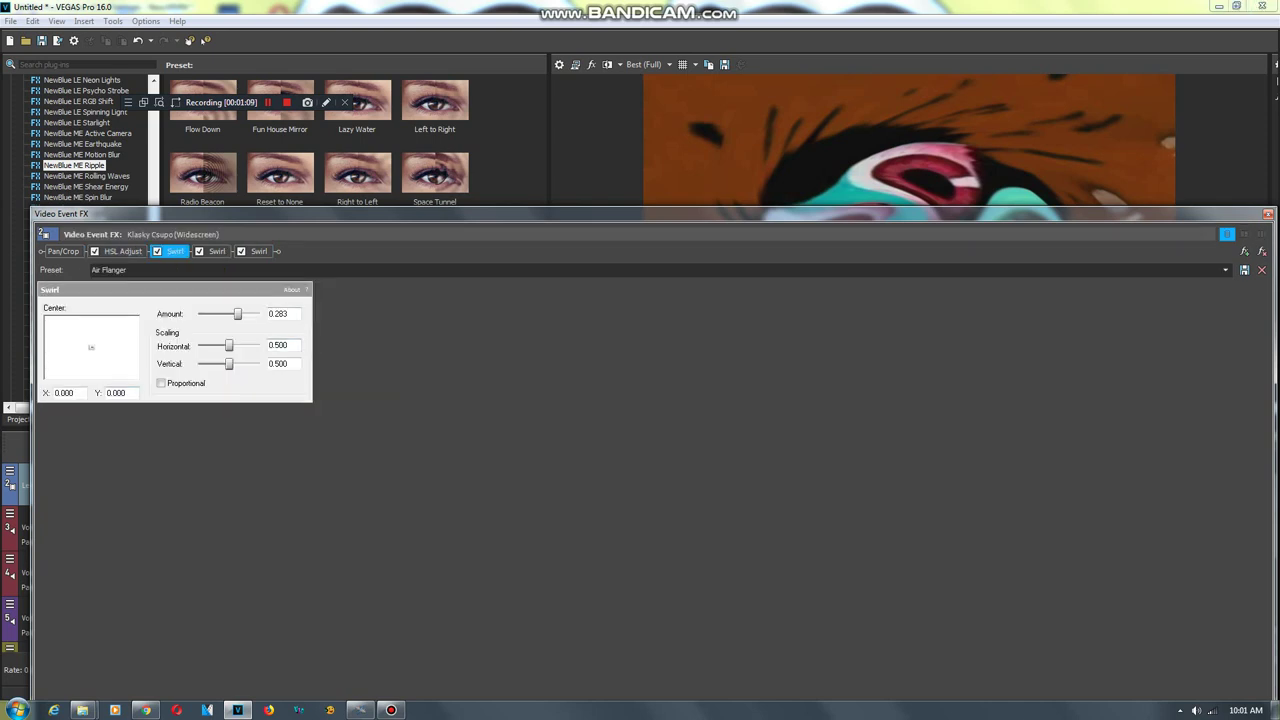
left_click(1267, 214)
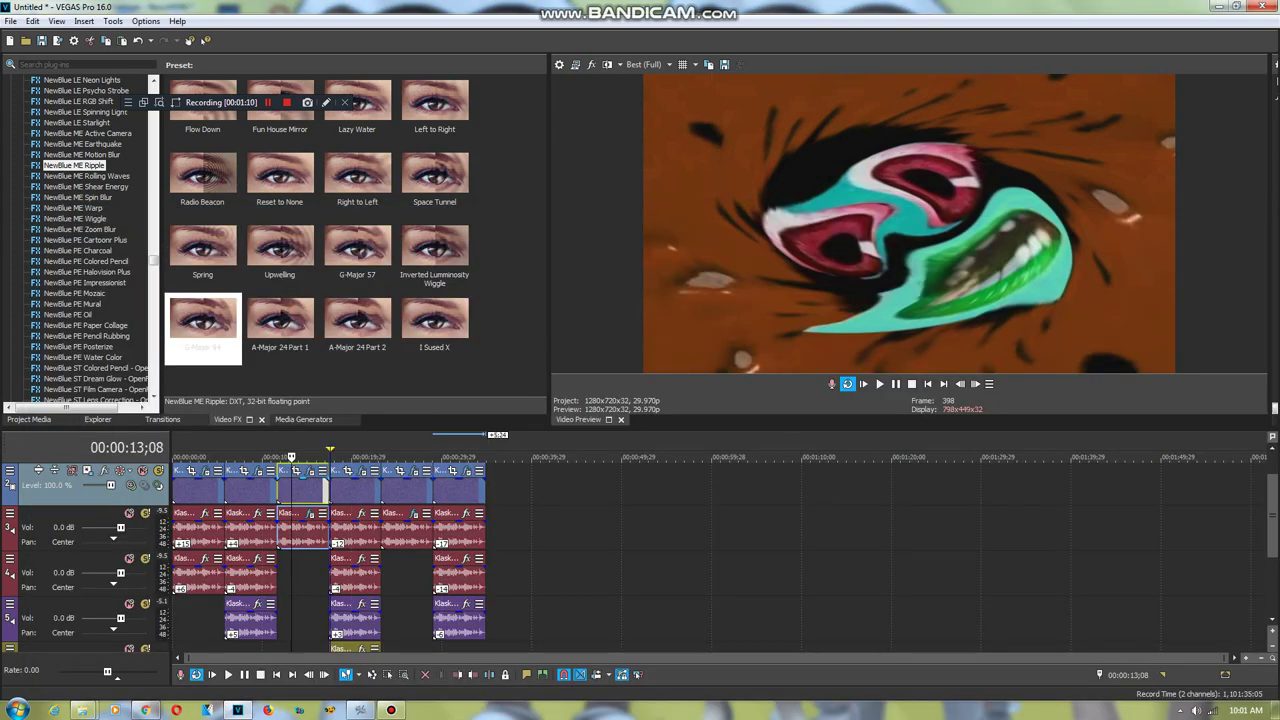
Examine the third video event's second and third Swirl effects and the frequency shifter preset on its audio event
left_click(309, 471)
left_click(217, 251)
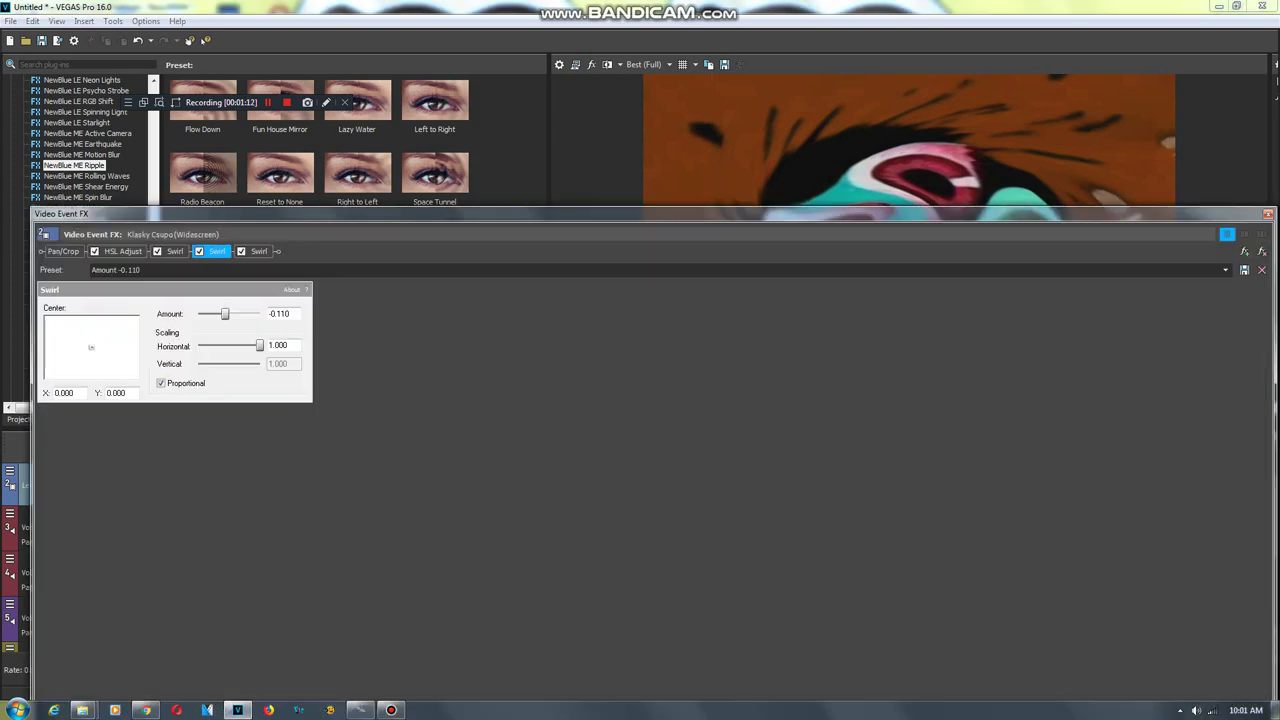
left_click(279, 313)
left_click(259, 251)
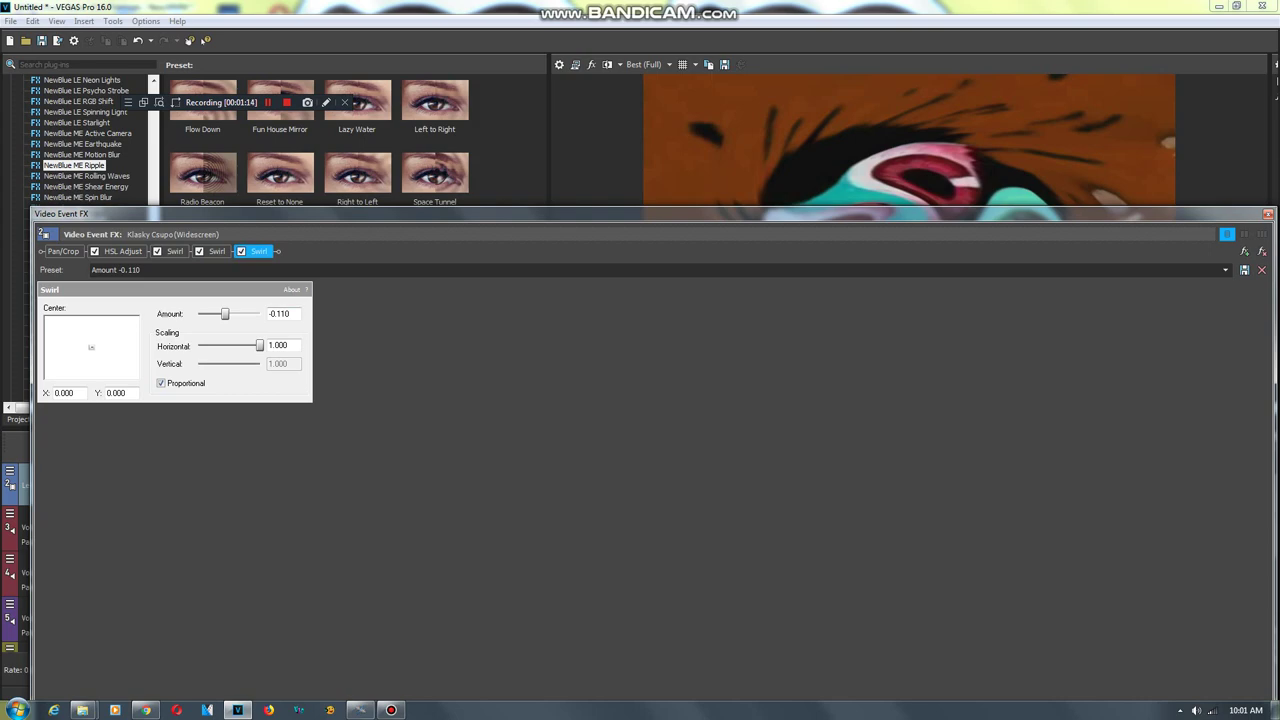
left_click(279, 313)
key("Escape")
left_click(309, 513)
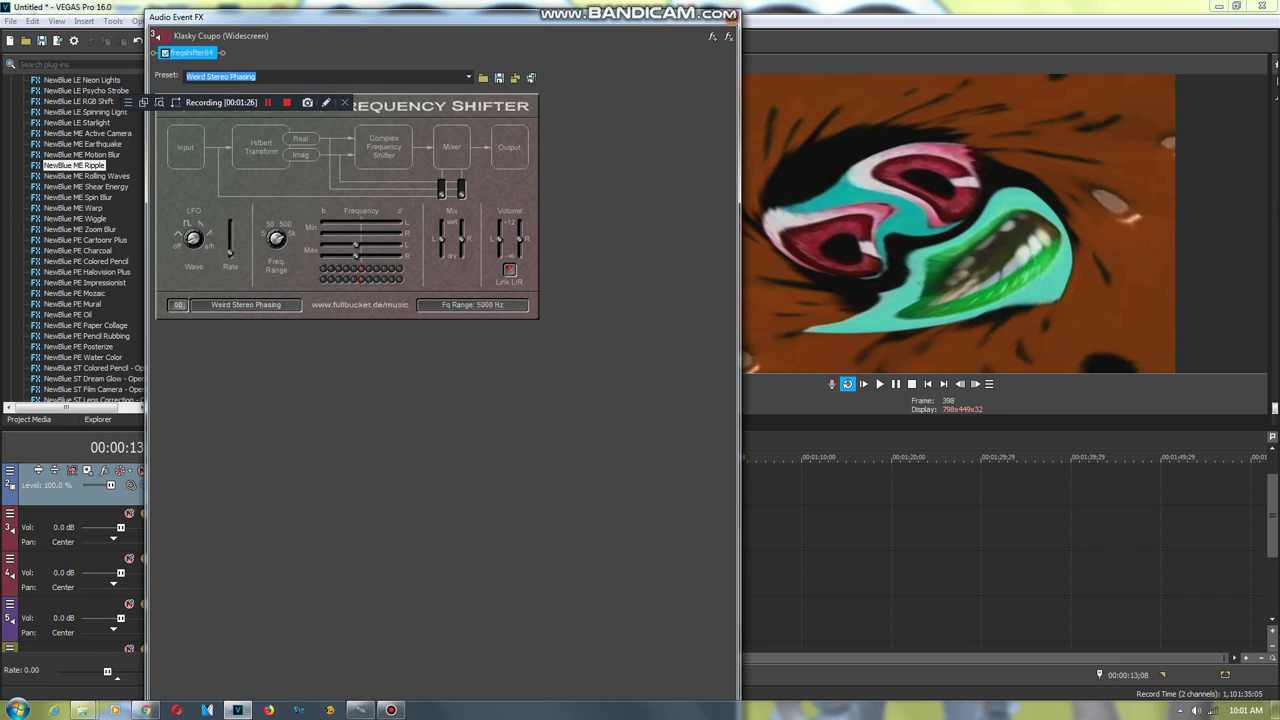
left_click(732, 17)
Inspect the opacity of the overlay event on the track above the fourth video event
left_click(344, 490)
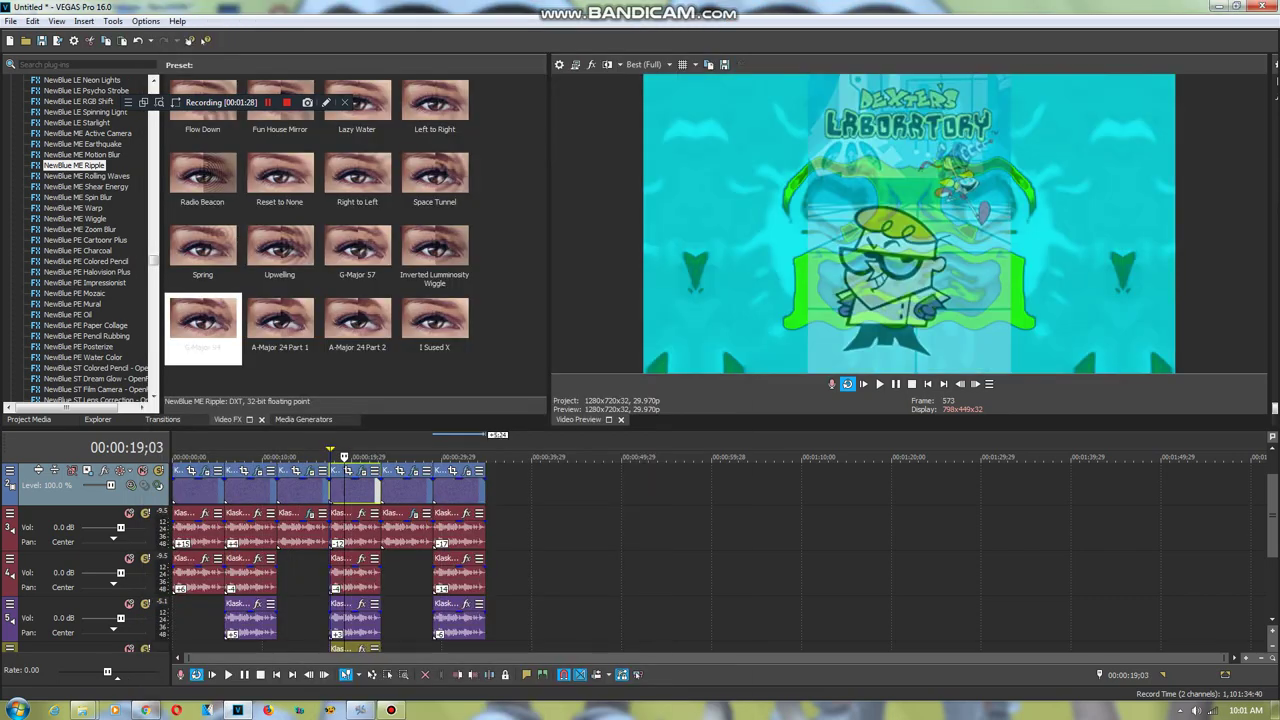
scroll(330, 550, "up", 1)
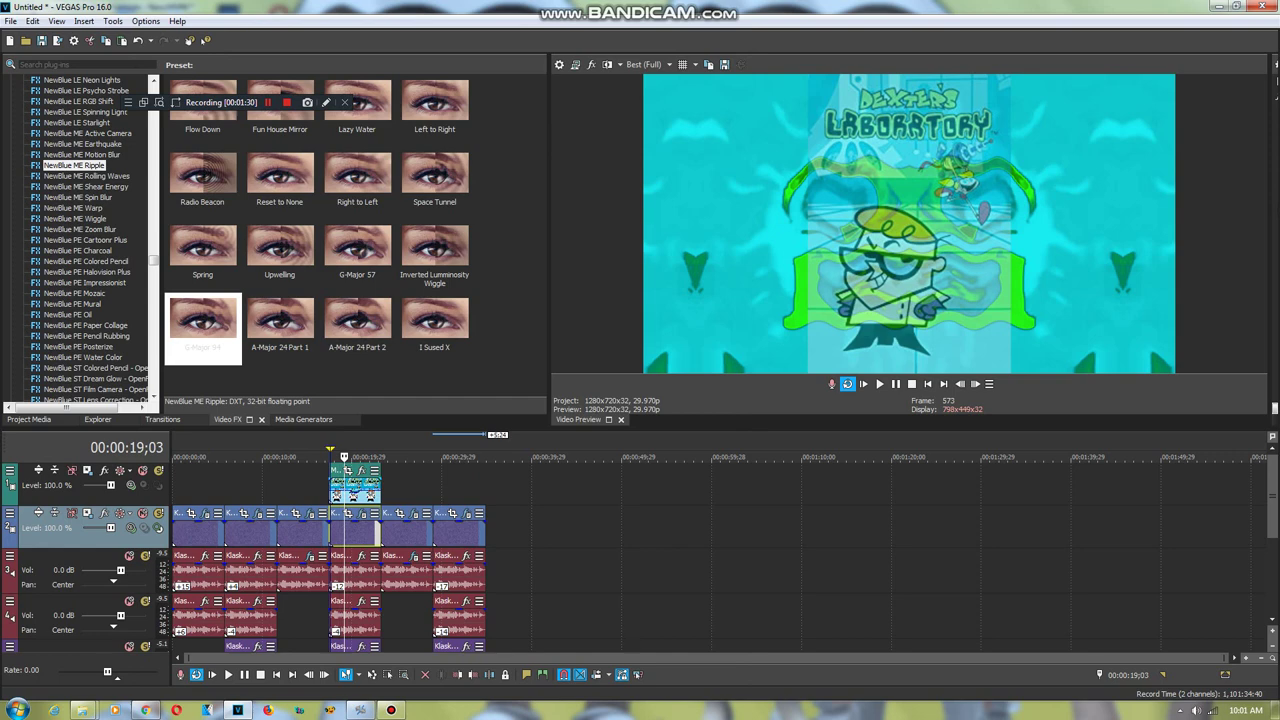
right_click(350, 470)
left_click(320, 458)
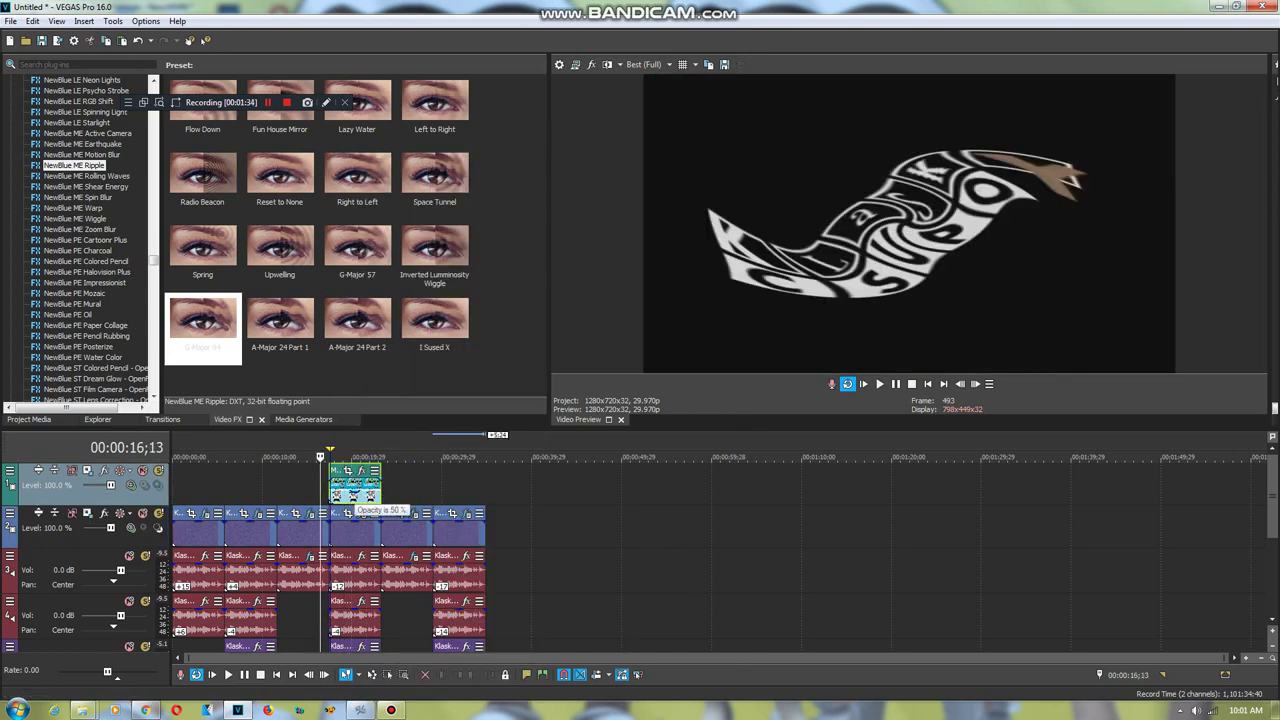
left_click(351, 520)
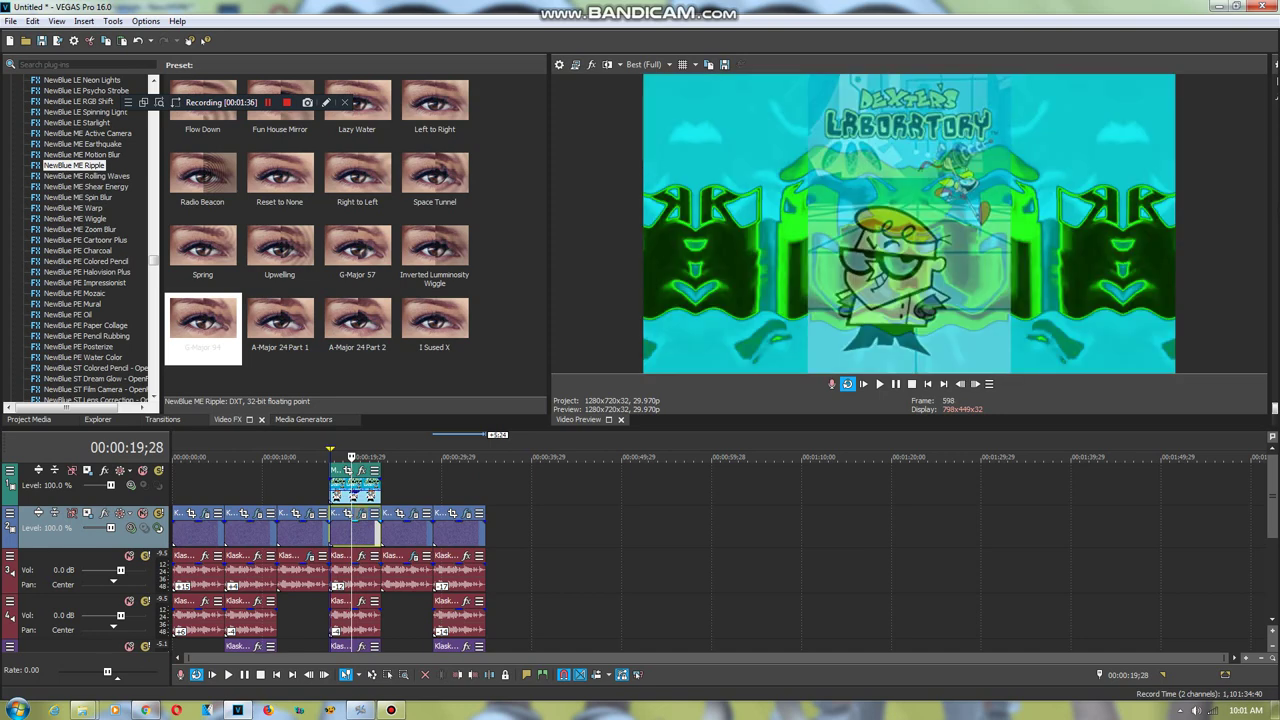
Enter "Dexter's Lab Major" as the preset name for the Gradient Map on the fourth video event
left_click(361, 513)
left_click(127, 251)
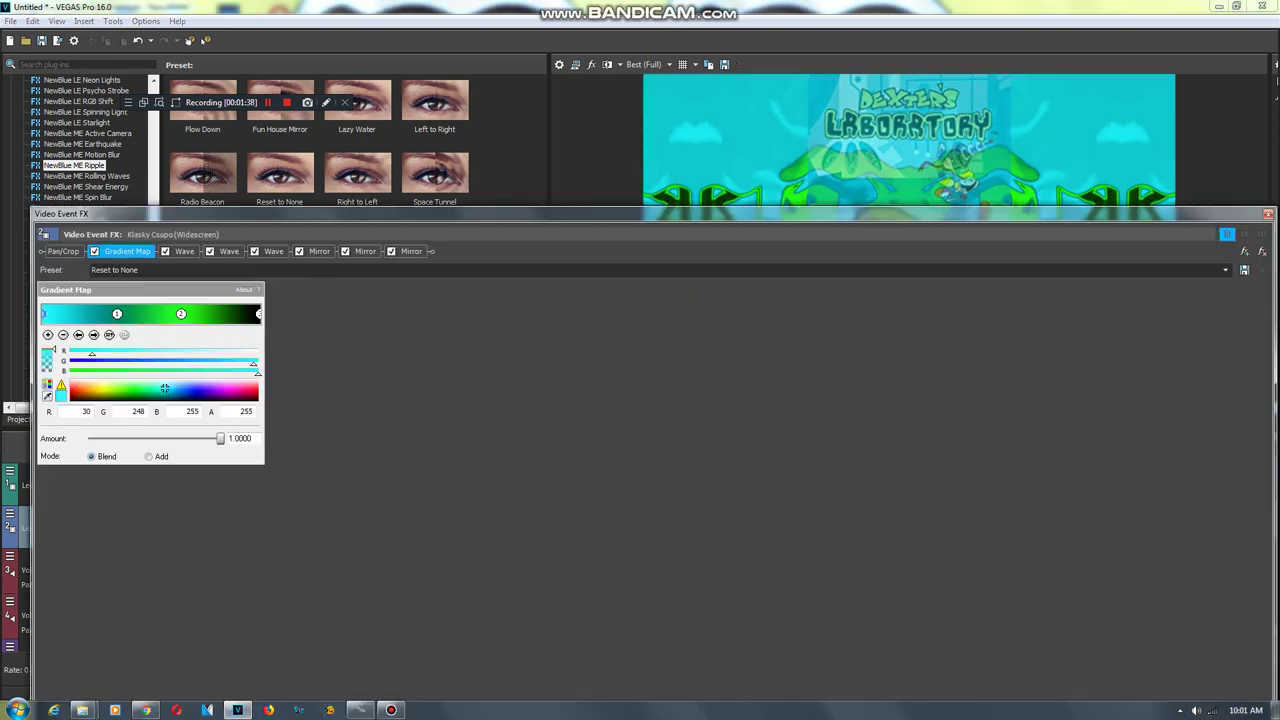
left_click(114, 269)
type("Dex")
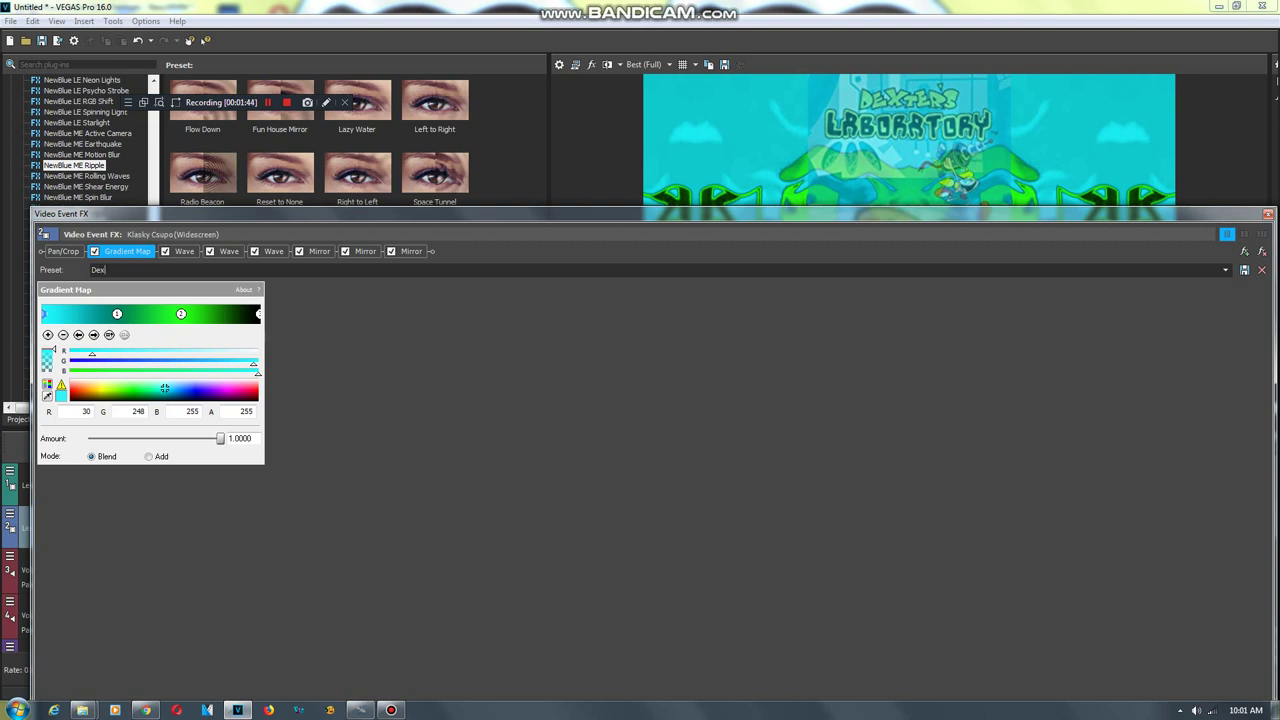
type("ter's Lab Major")
key("ctrl+a")
Examine the settings of the three Wave and three Mirror effects on the fourth video event
left_click(184, 251)
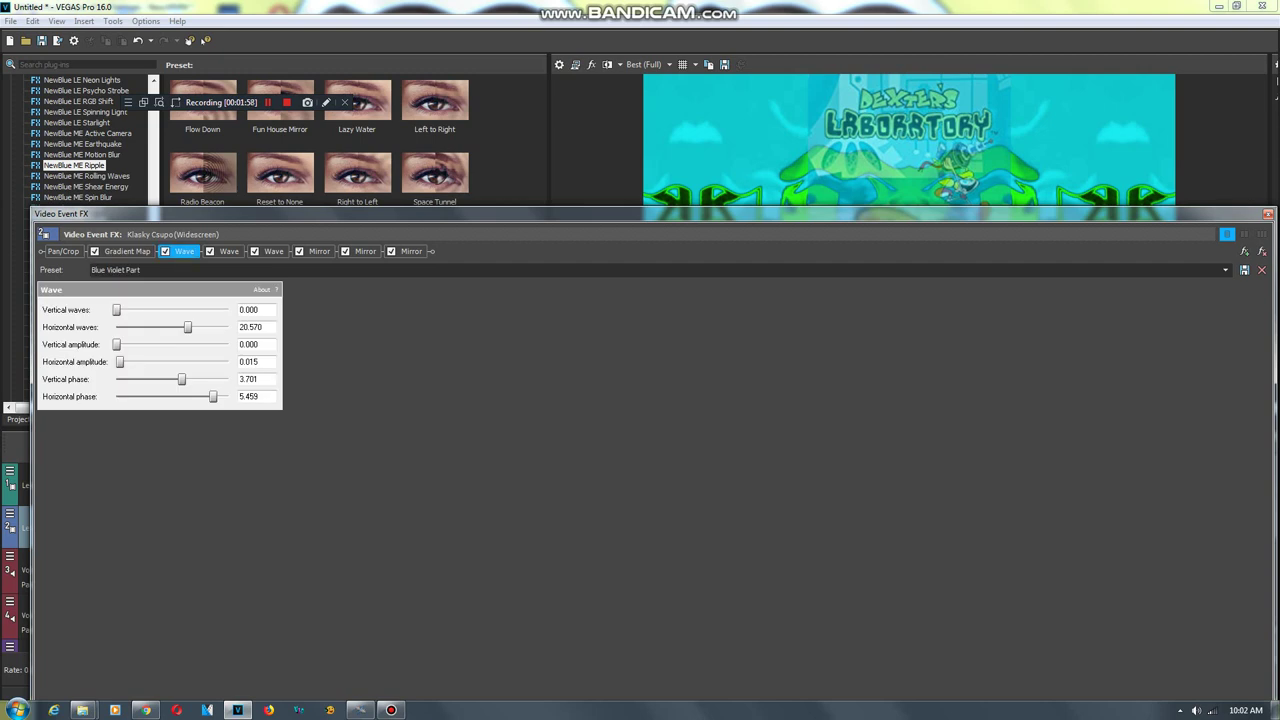
left_click(229, 251)
key("ctrl+a")
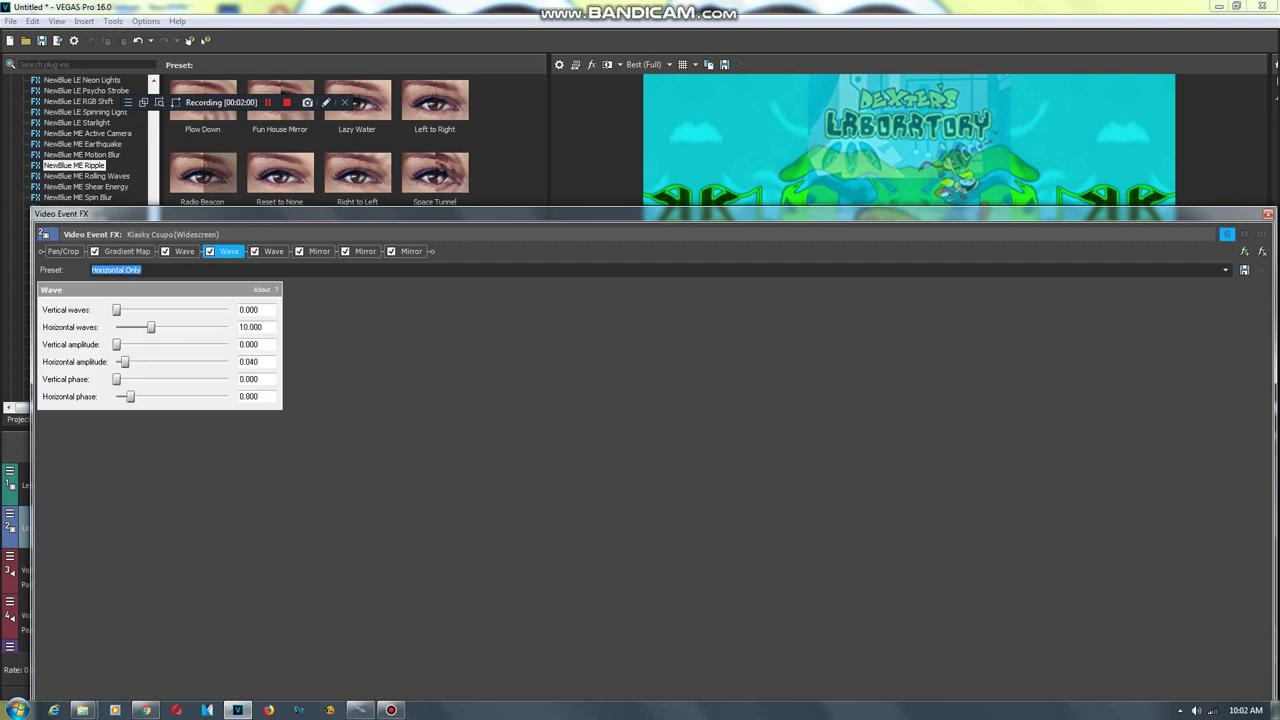
left_click(273, 251)
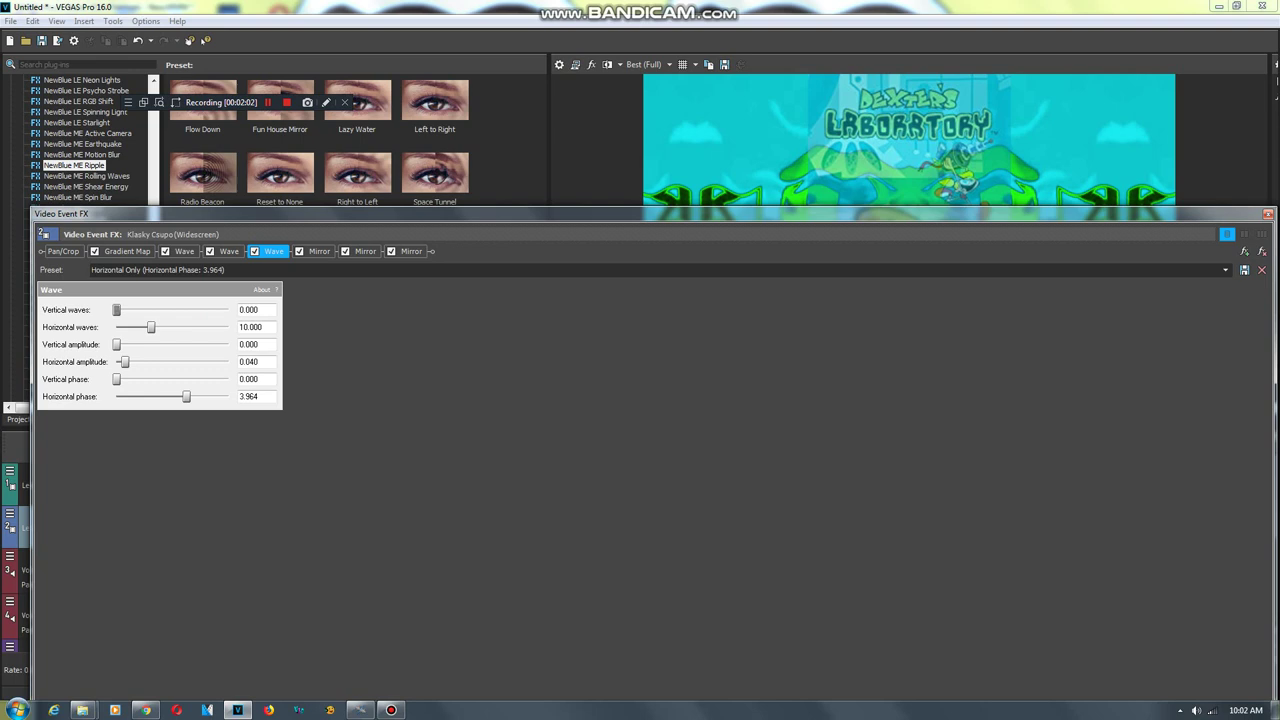
left_click(319, 251)
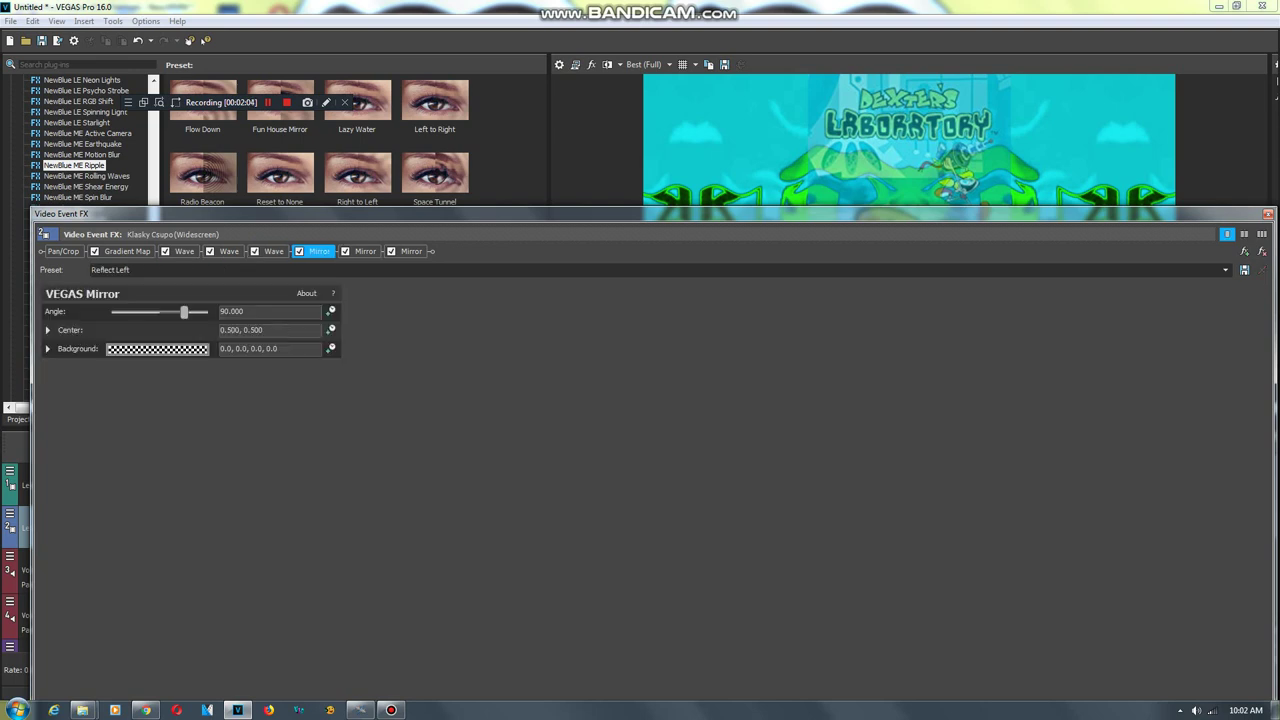
left_click(365, 251)
left_click(411, 251)
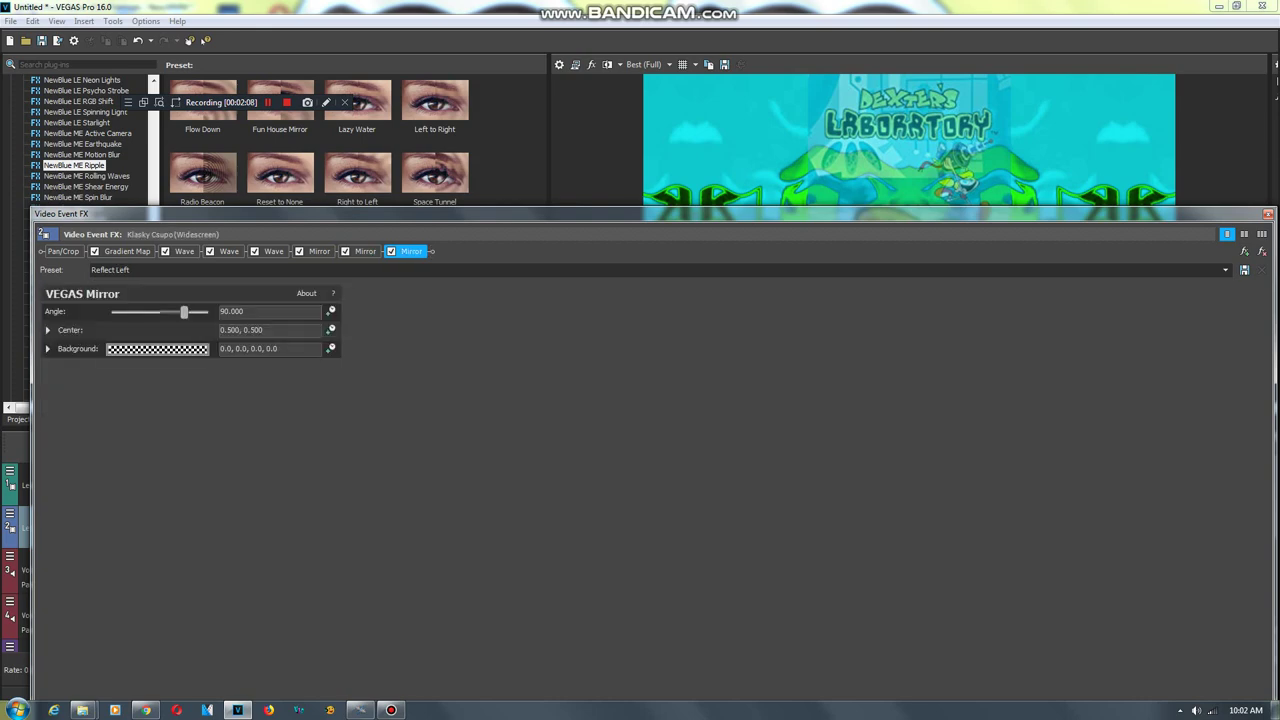
key("alt+F4")
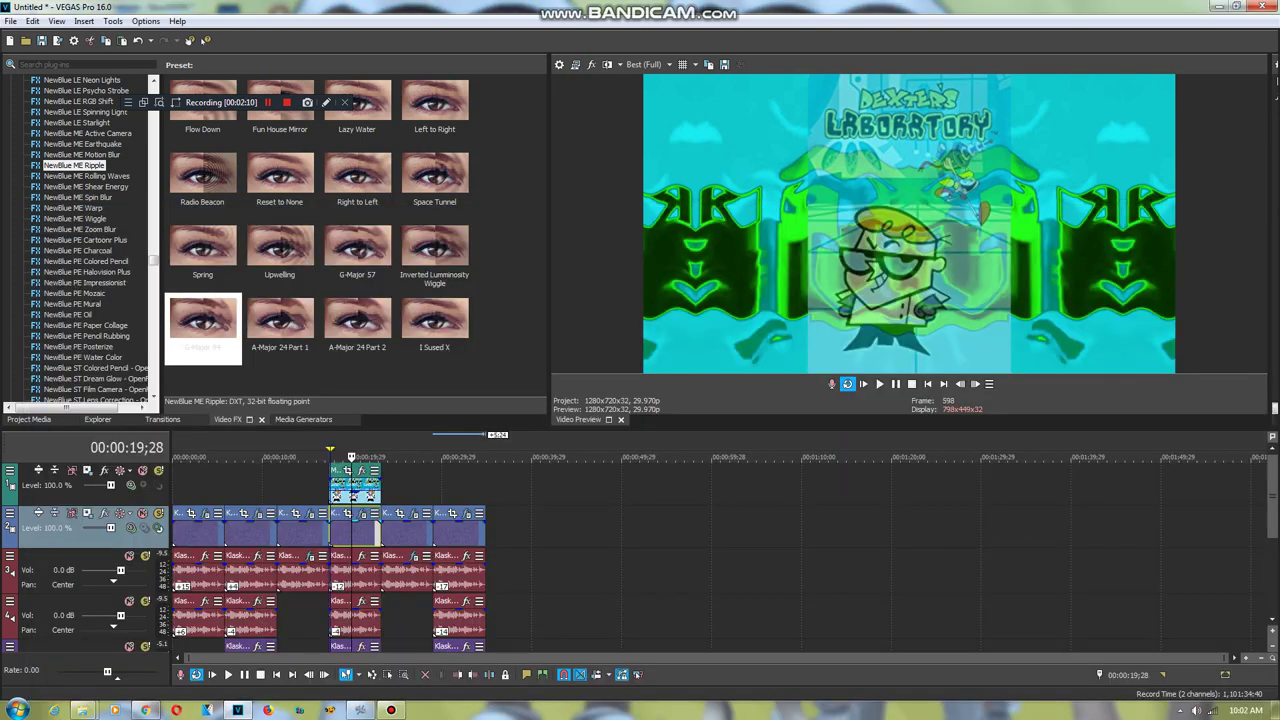
Examine the presets of the three Gradient Map effects on the fifth video event
left_click(382, 530)
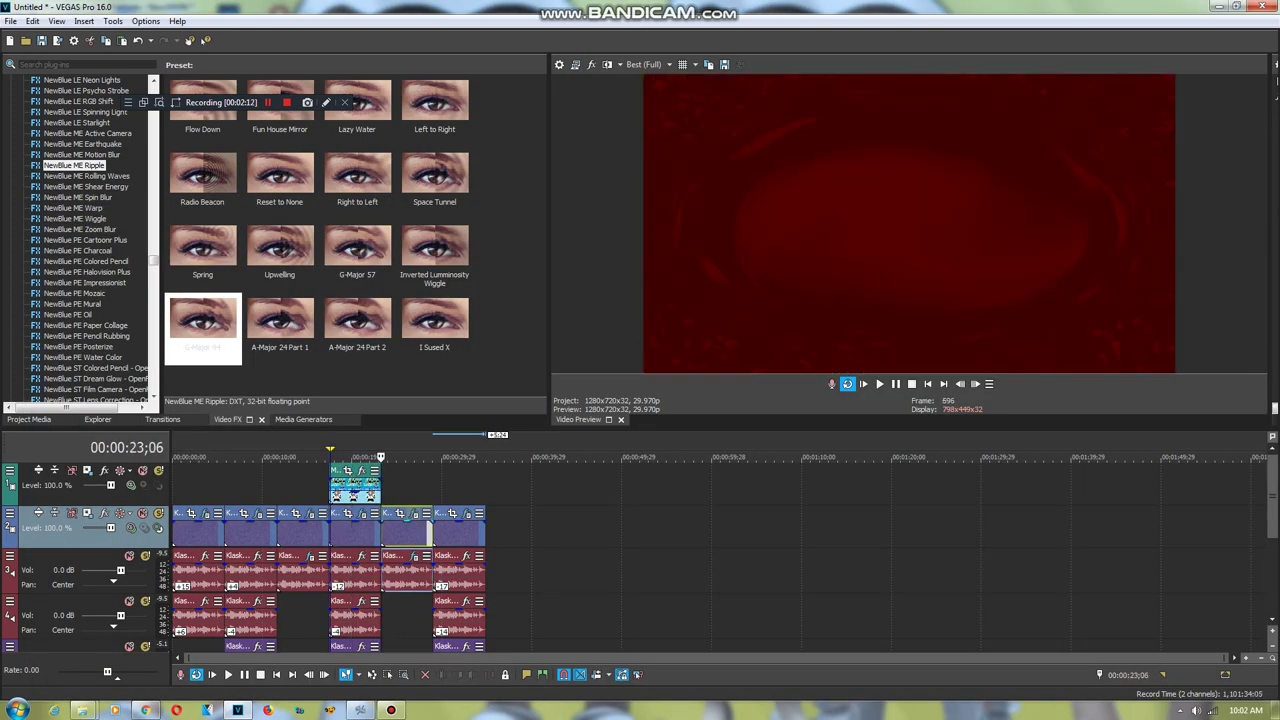
left_click(414, 513)
left_click(122, 251)
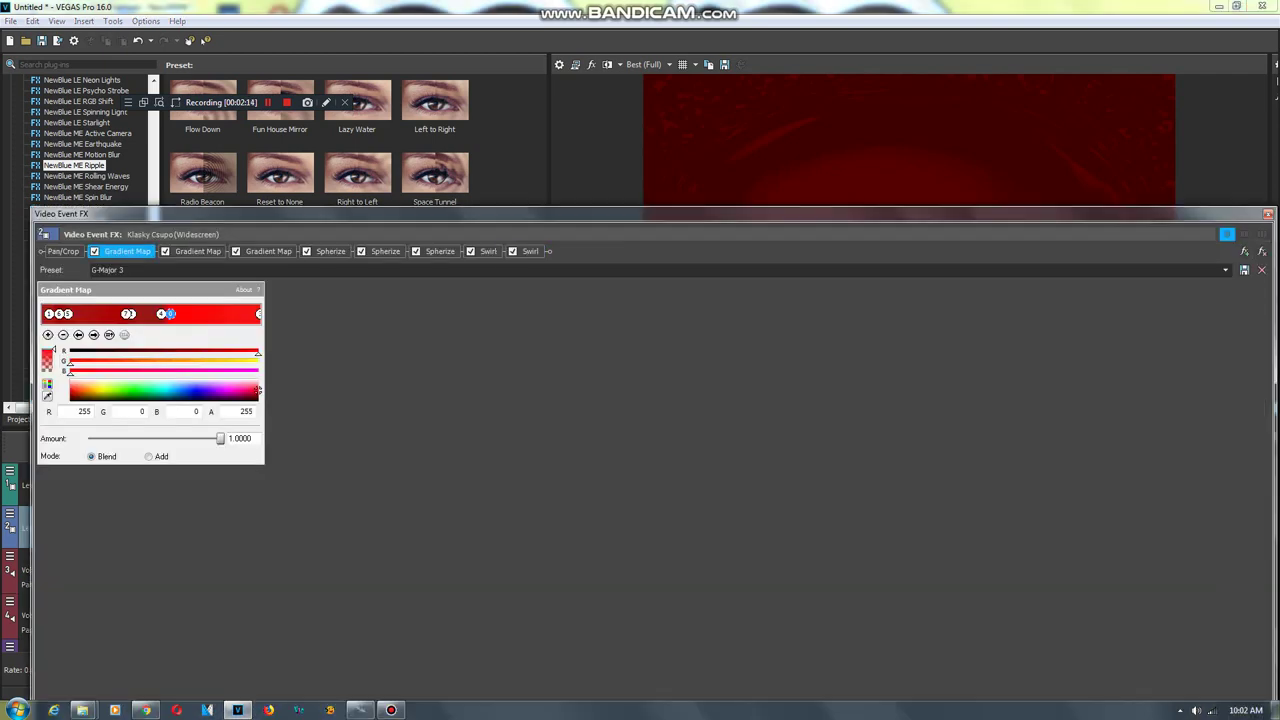
left_click(198, 251)
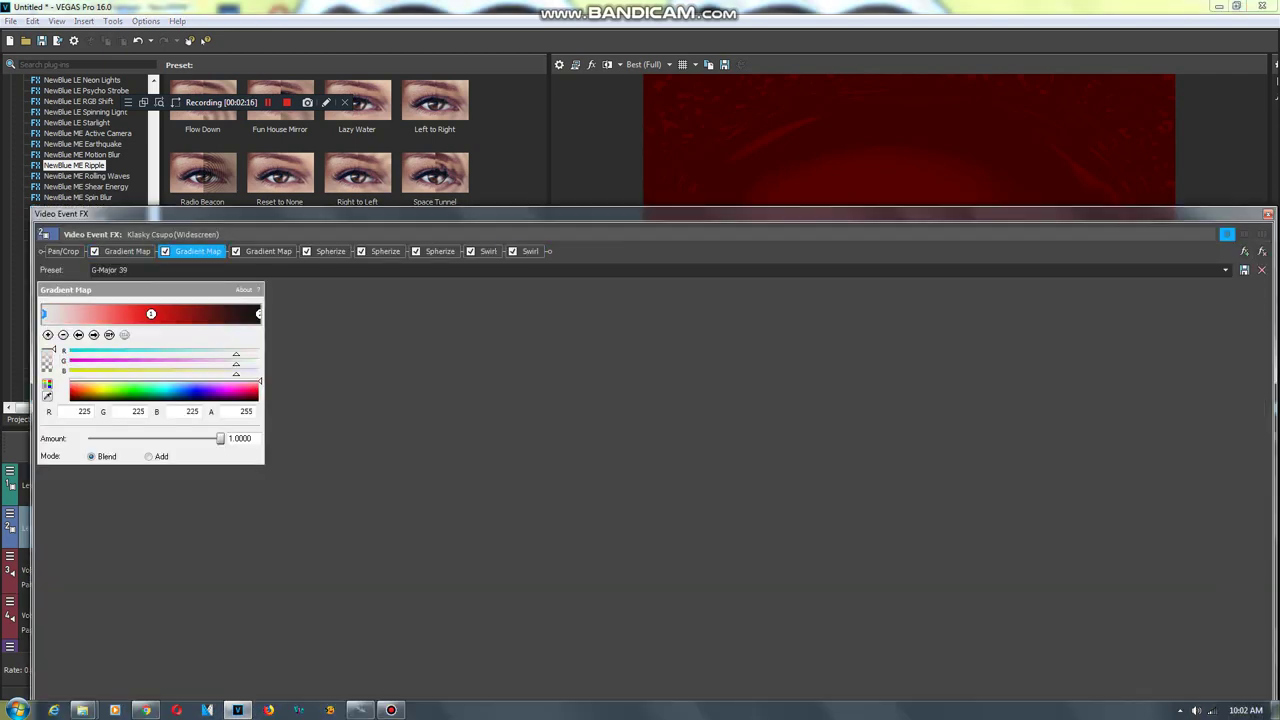
left_click(268, 251)
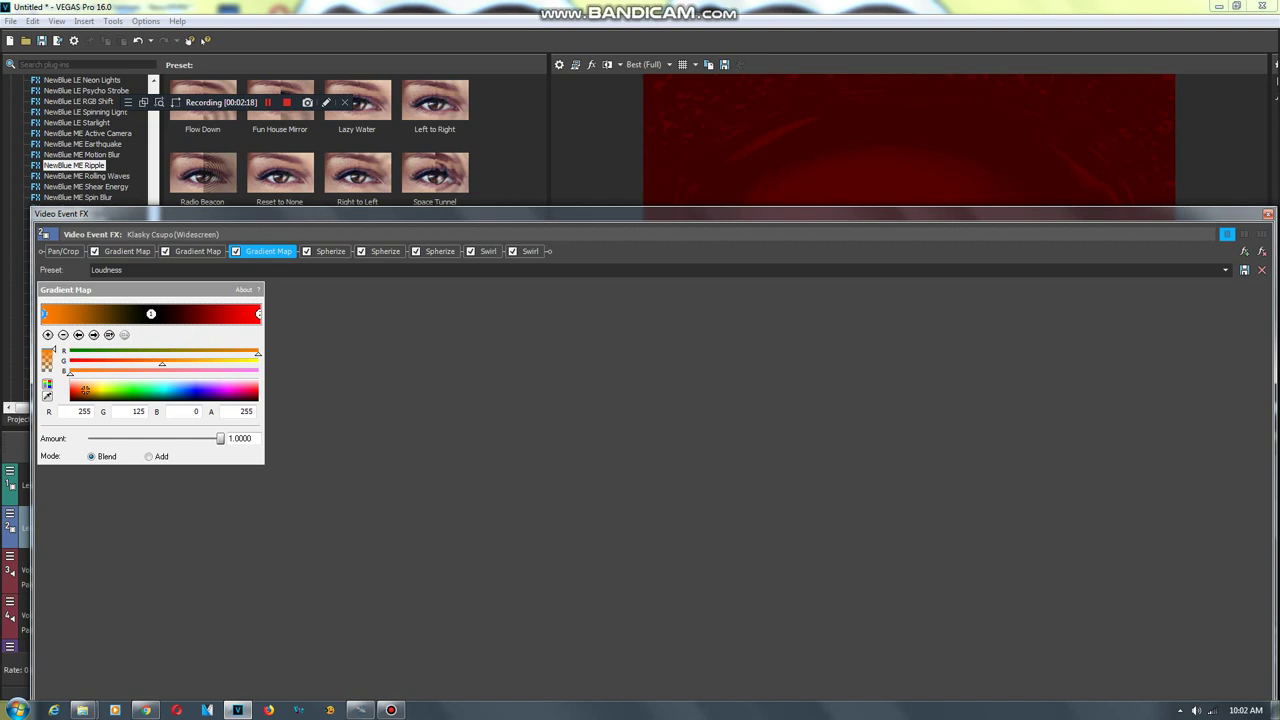
Examine the Spherize and Swirl settings in the fifth video event's effect chain
left_click(330, 251)
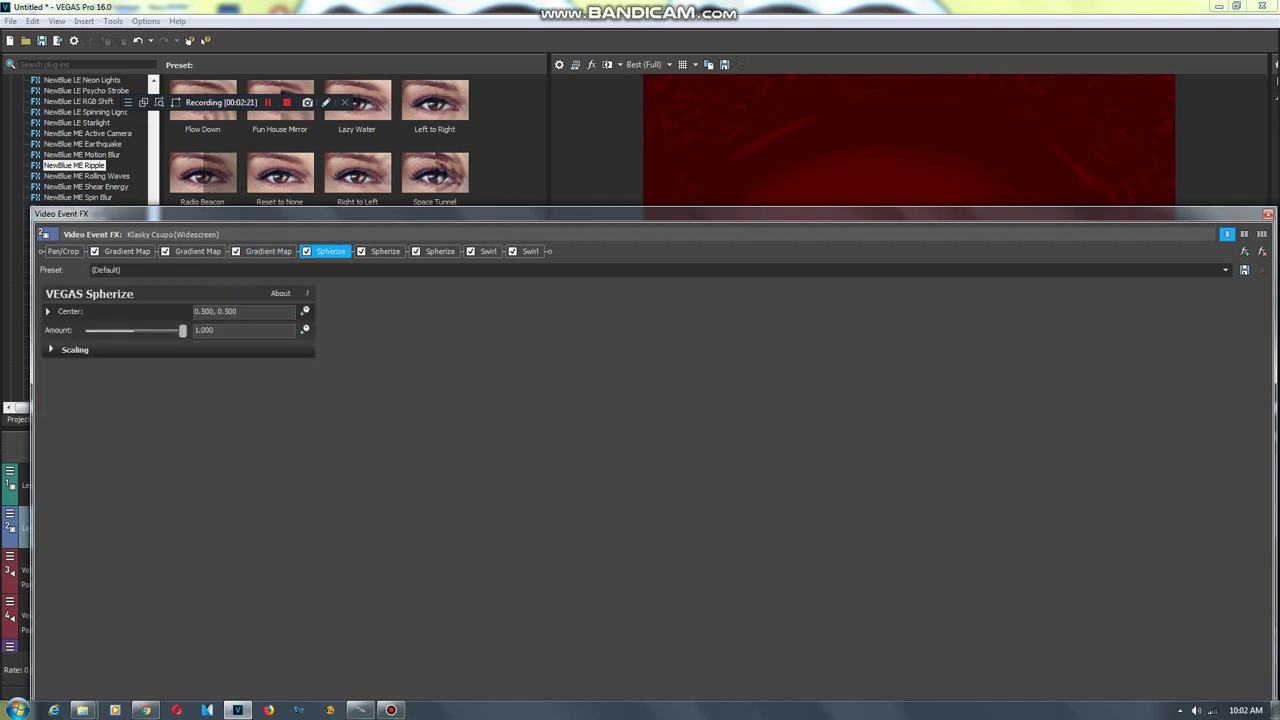
left_click(385, 251)
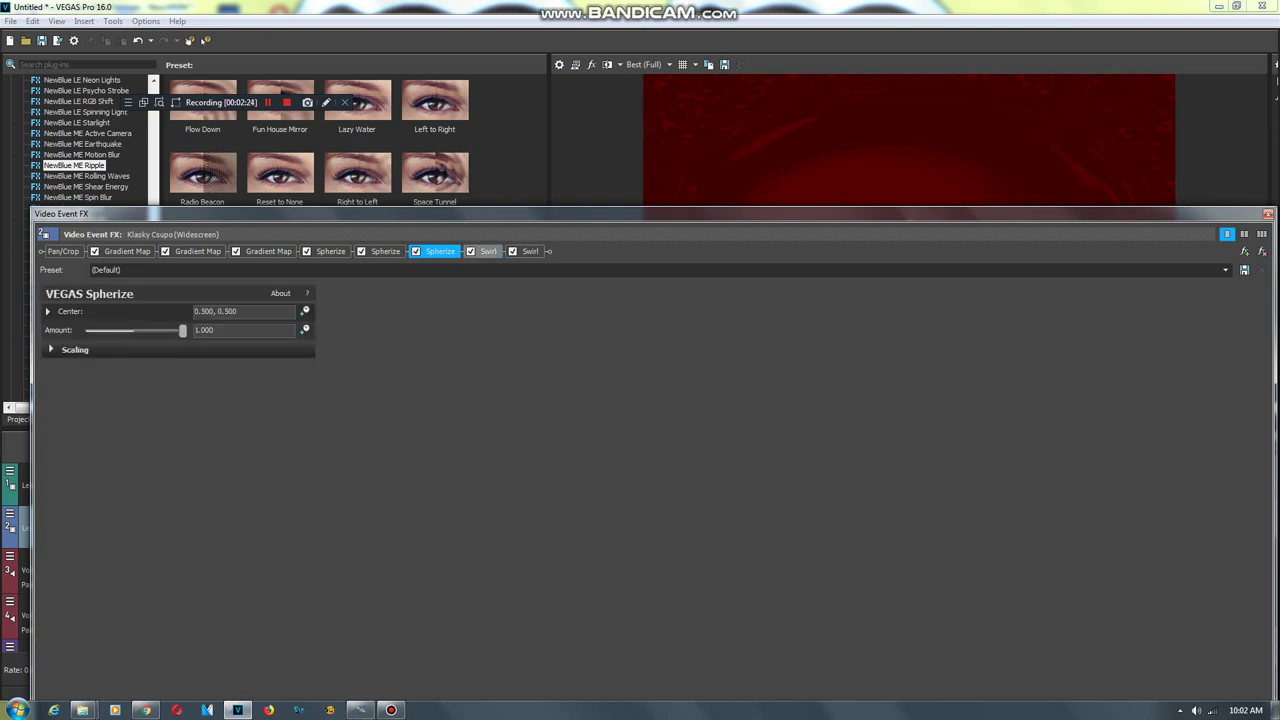
left_click(488, 251)
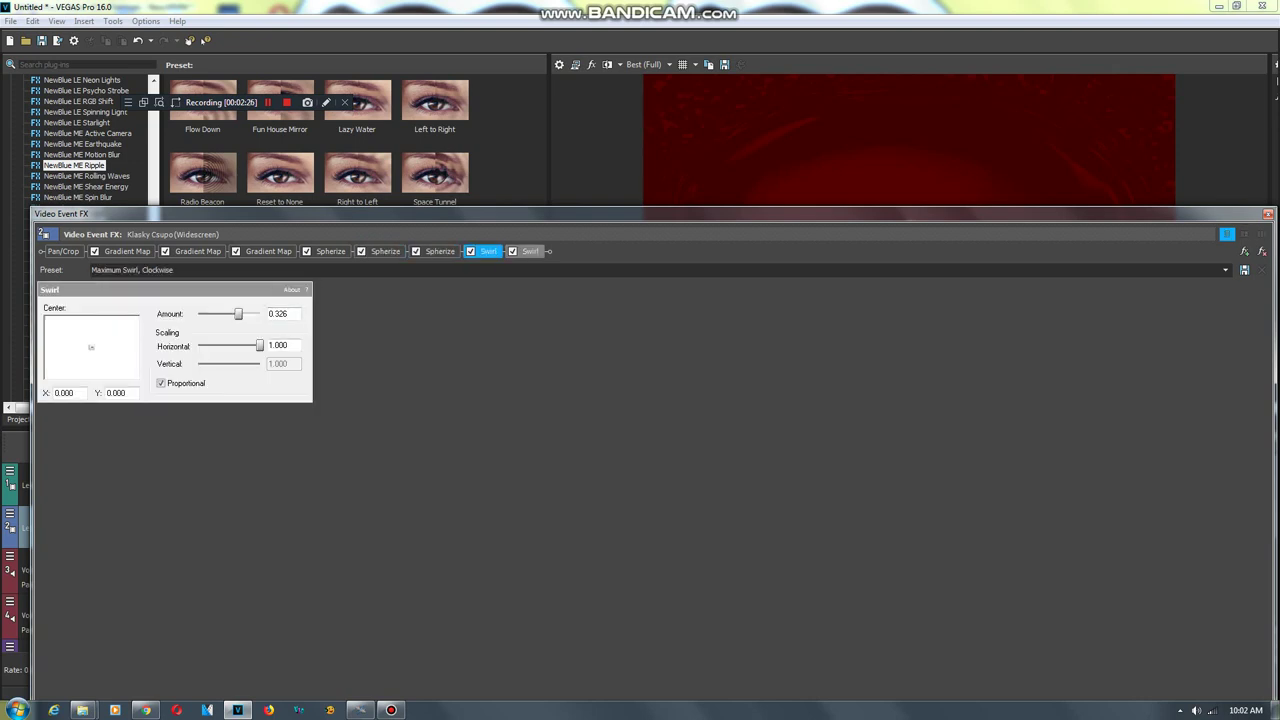
left_click(530, 251)
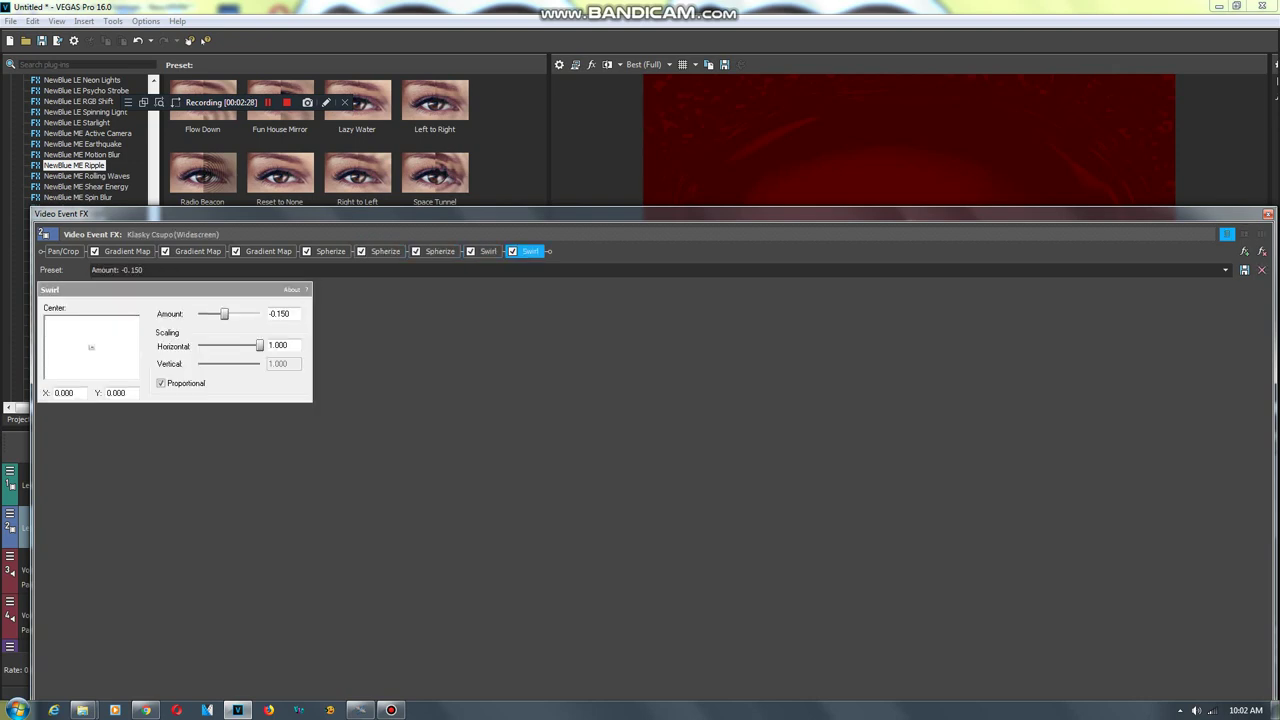
left_click(1268, 214)
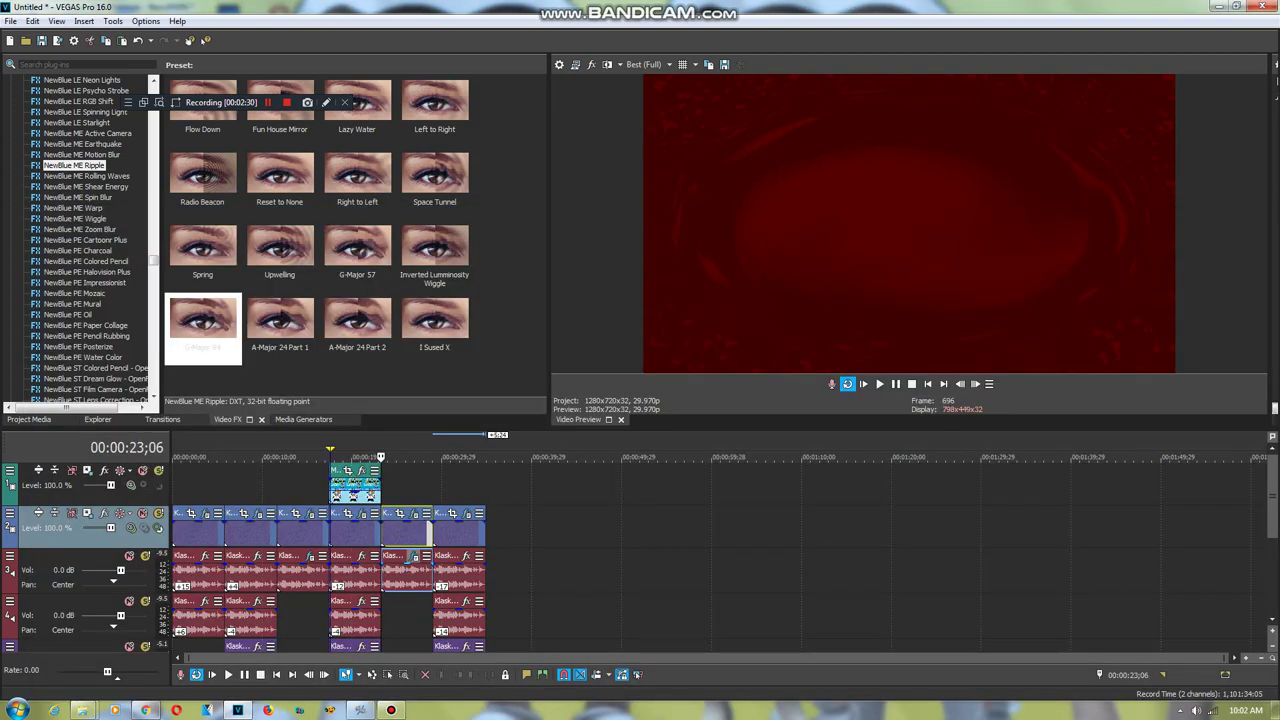
Inspect the pitch change of the audio events under the fourth video event on the first and second audio tracks
left_click(414, 556)
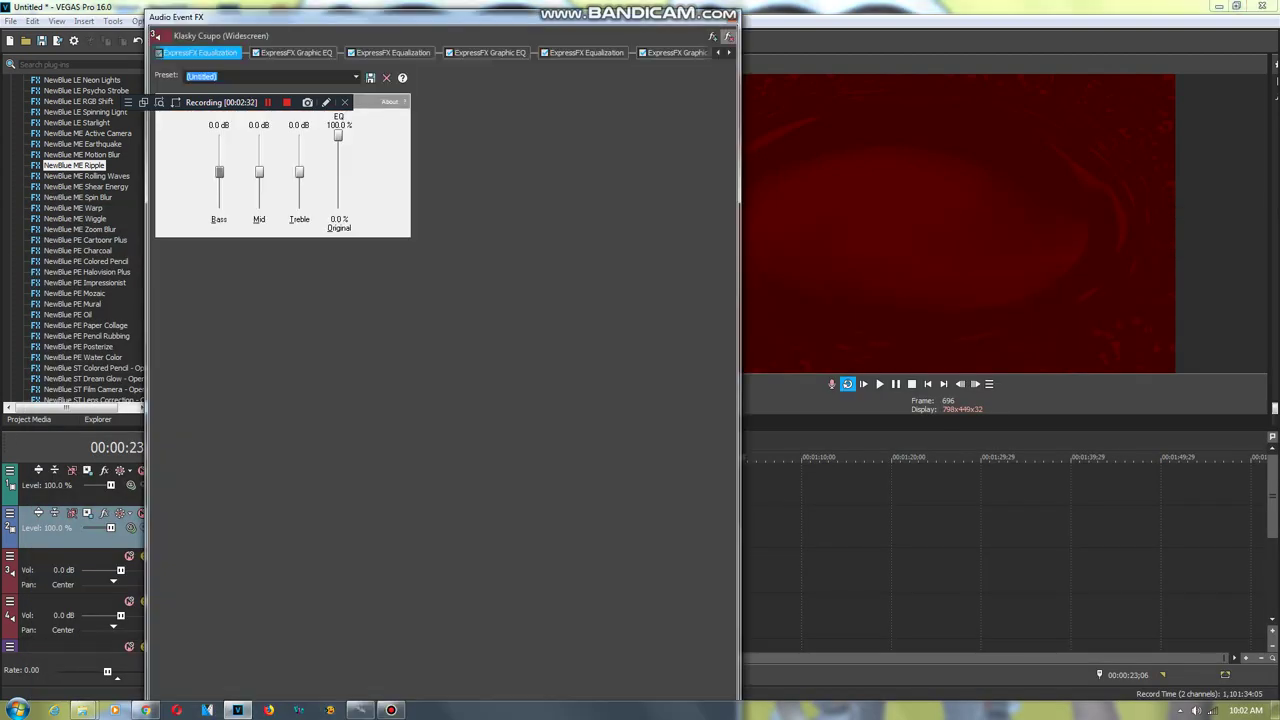
left_click(730, 17)
right_click(346, 570)
left_click(390, 641)
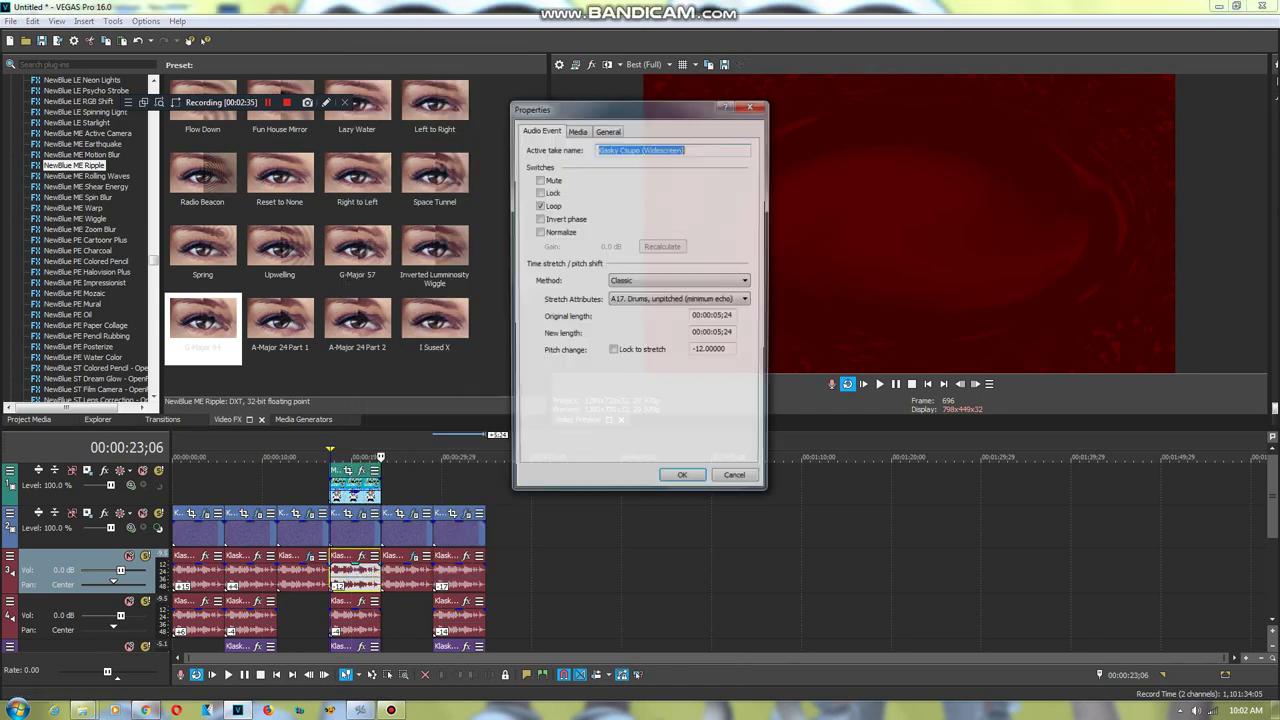
left_click(682, 475)
left_click_drag(1272, 490, 1272, 520)
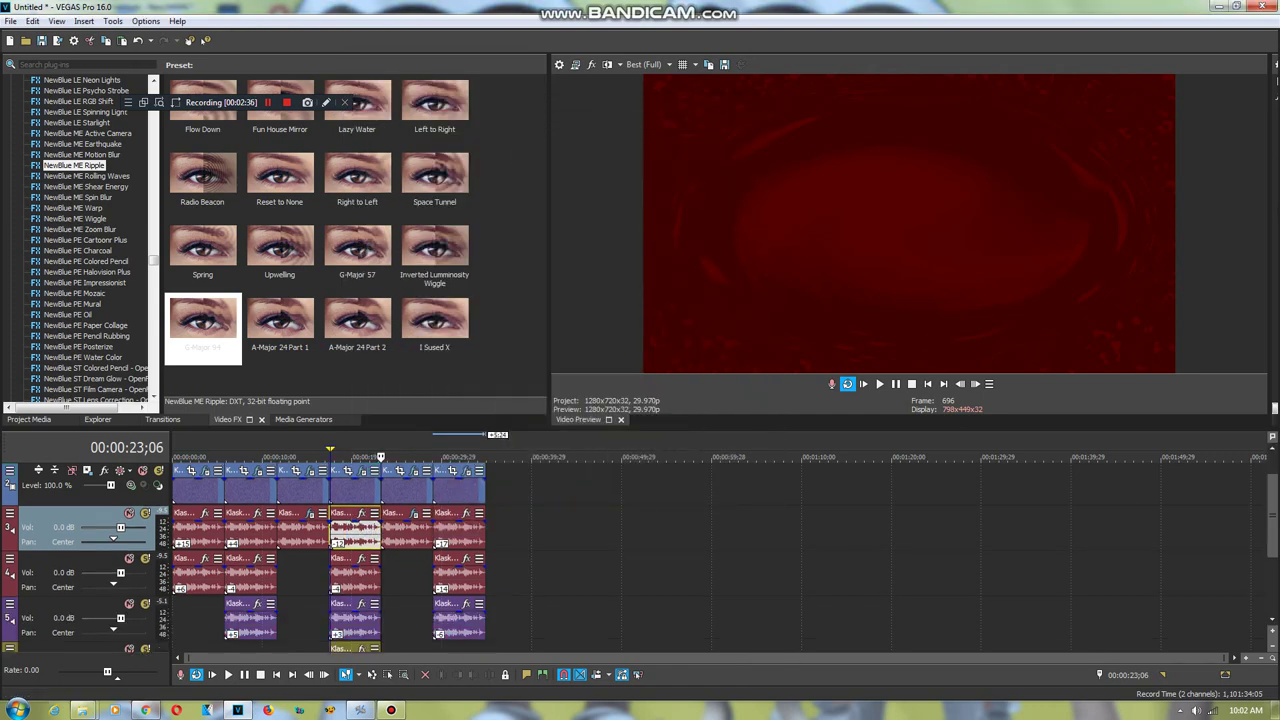
right_click(337, 571)
left_click(420, 558)
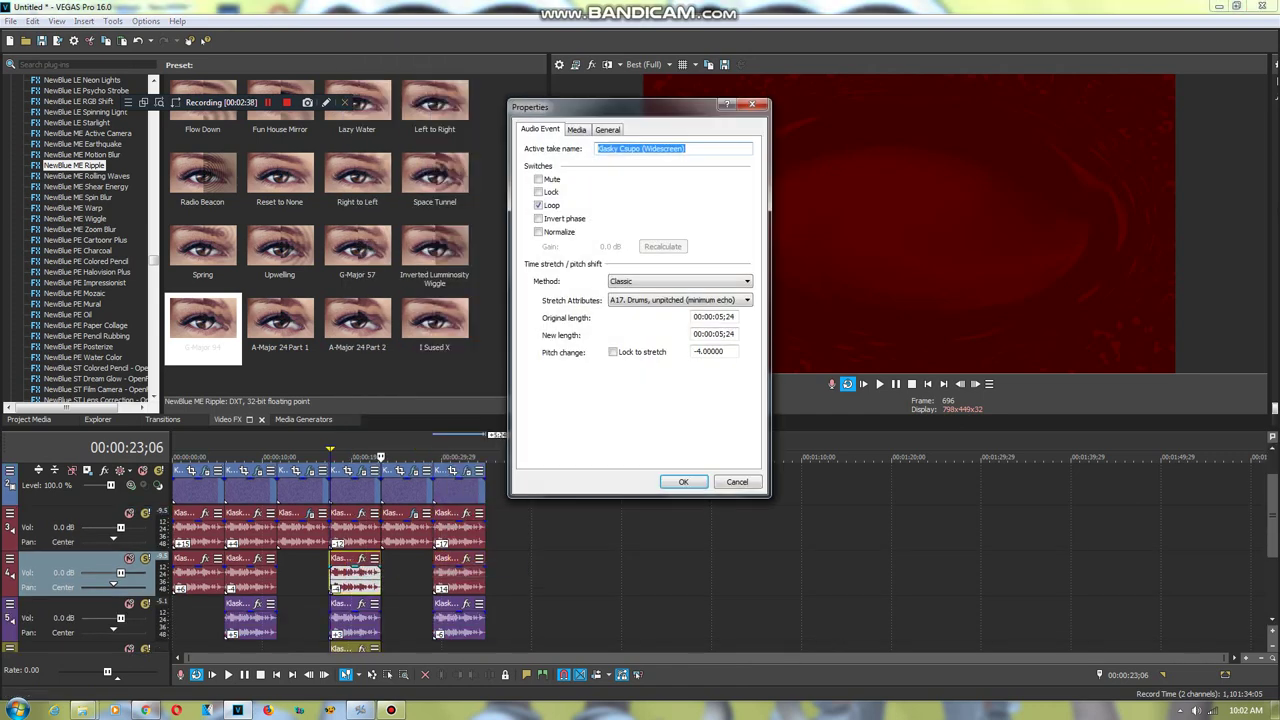
left_click(683, 481)
Inspect the pitch change of the audio events under the fourth video event on the third and fourth audio tracks
right_click(340, 614)
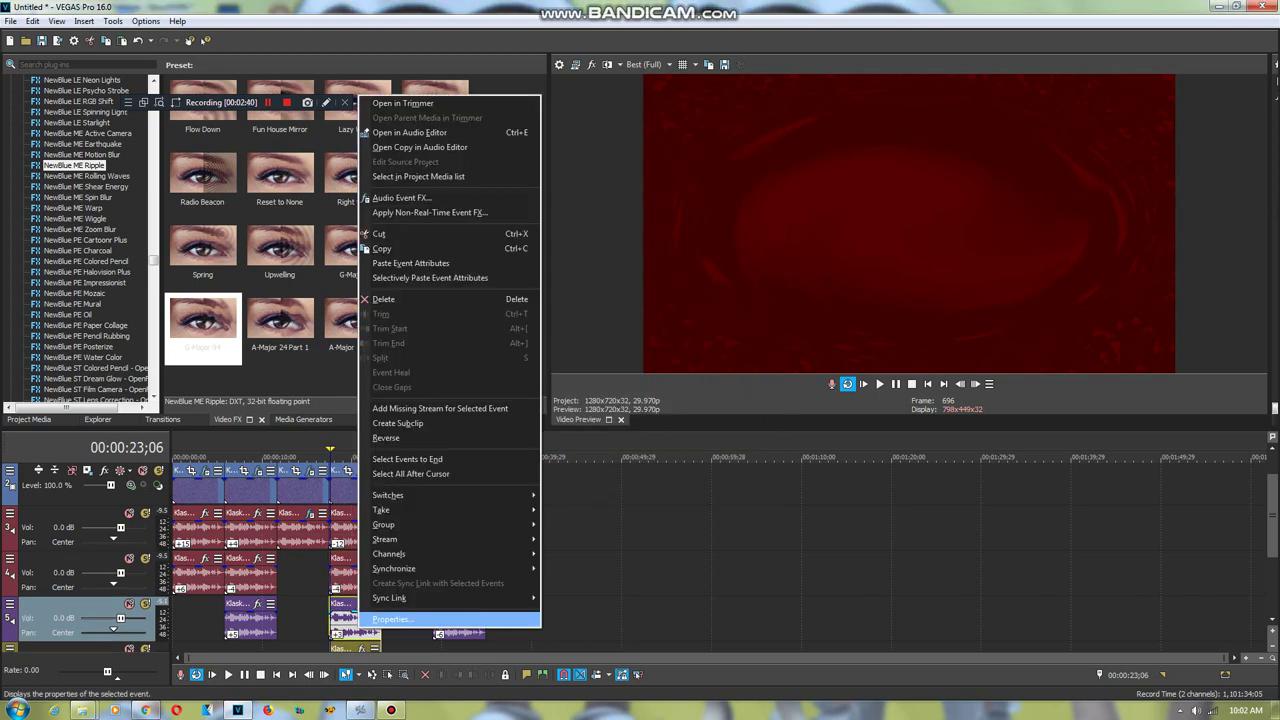
left_click(370, 600)
left_click_drag(738, 351, 694, 351)
left_click(683, 481)
right_click(345, 648)
left_click(380, 637)
key("Return")
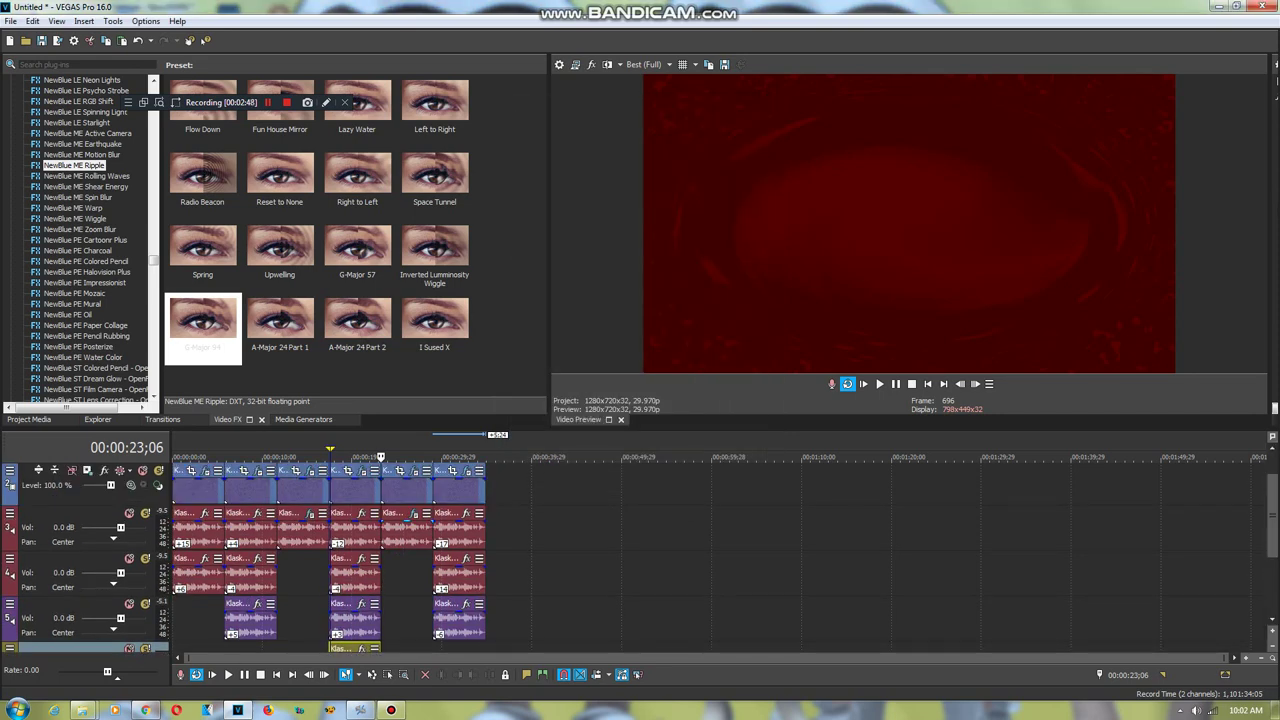
Examine the ExpressFX Equalization and Graphic EQ effects on the fifth video event's audio event
left_click(413, 513)
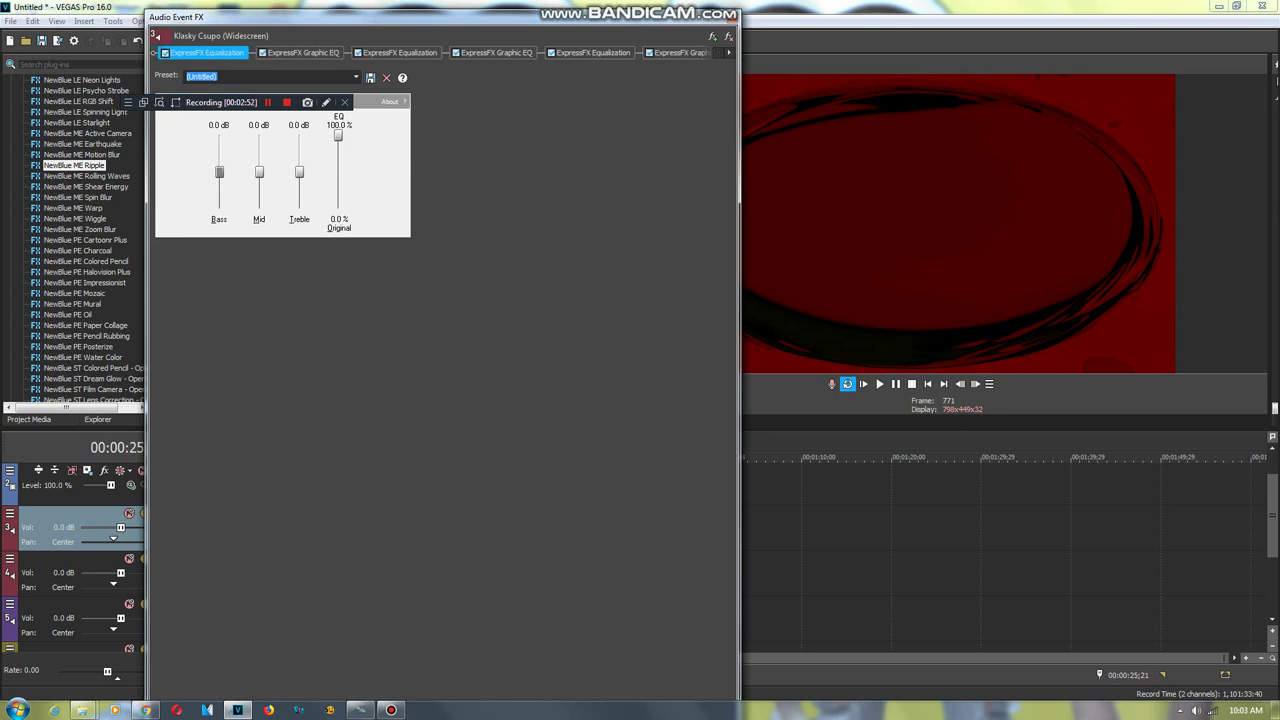
left_click(296, 52)
left_click(399, 52)
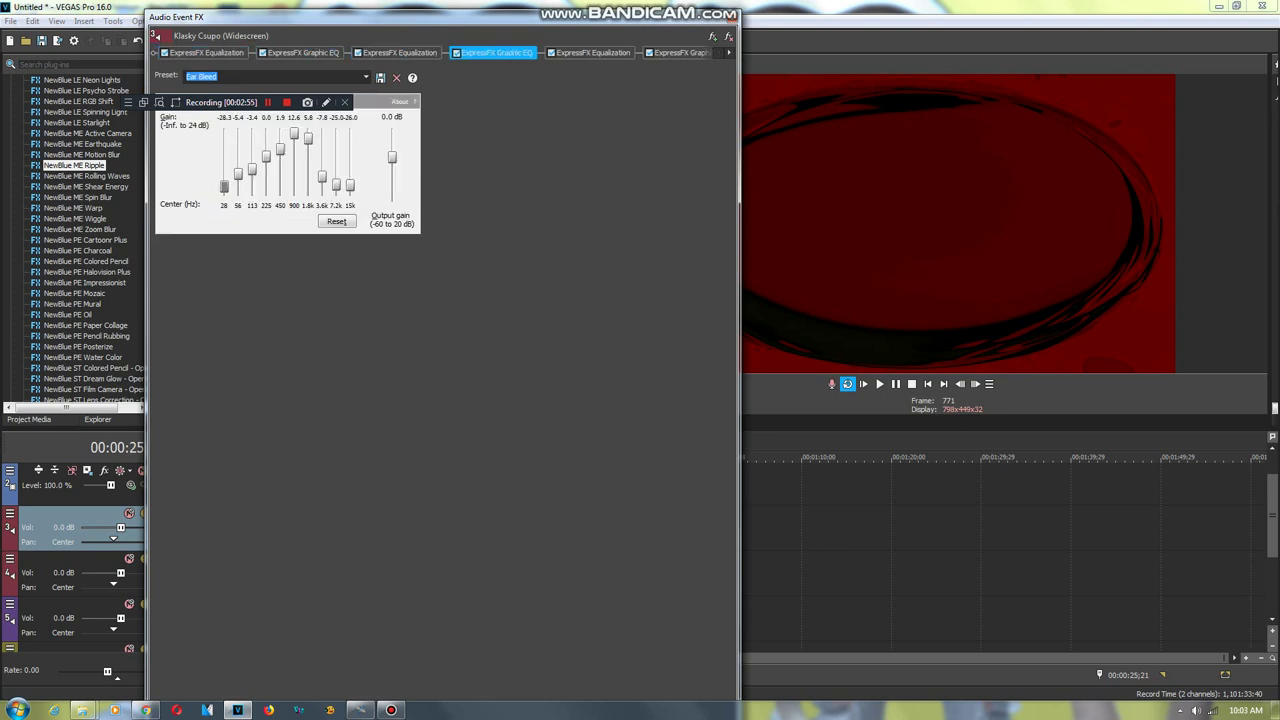
left_click(496, 52)
left_click(593, 52)
left_click(680, 52)
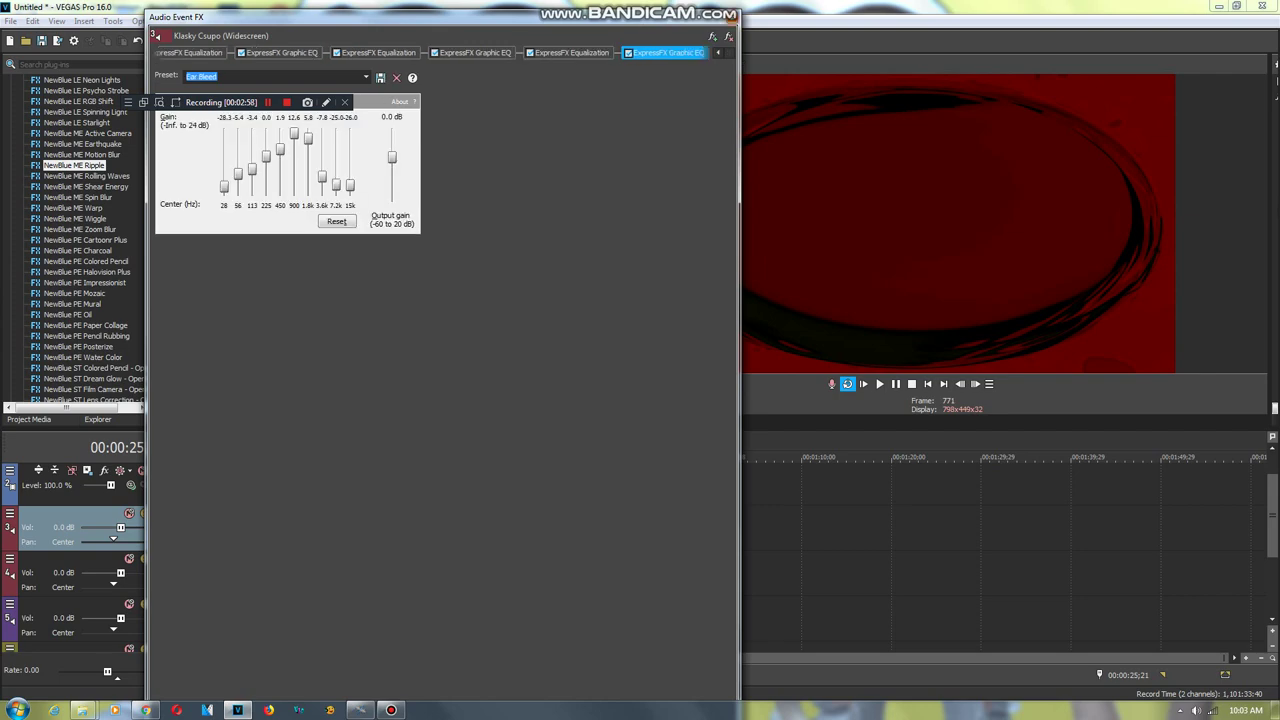
left_click(730, 17)
Examine the three Swirl effects and the Wave effect on the sixth video event
left_click(450, 490)
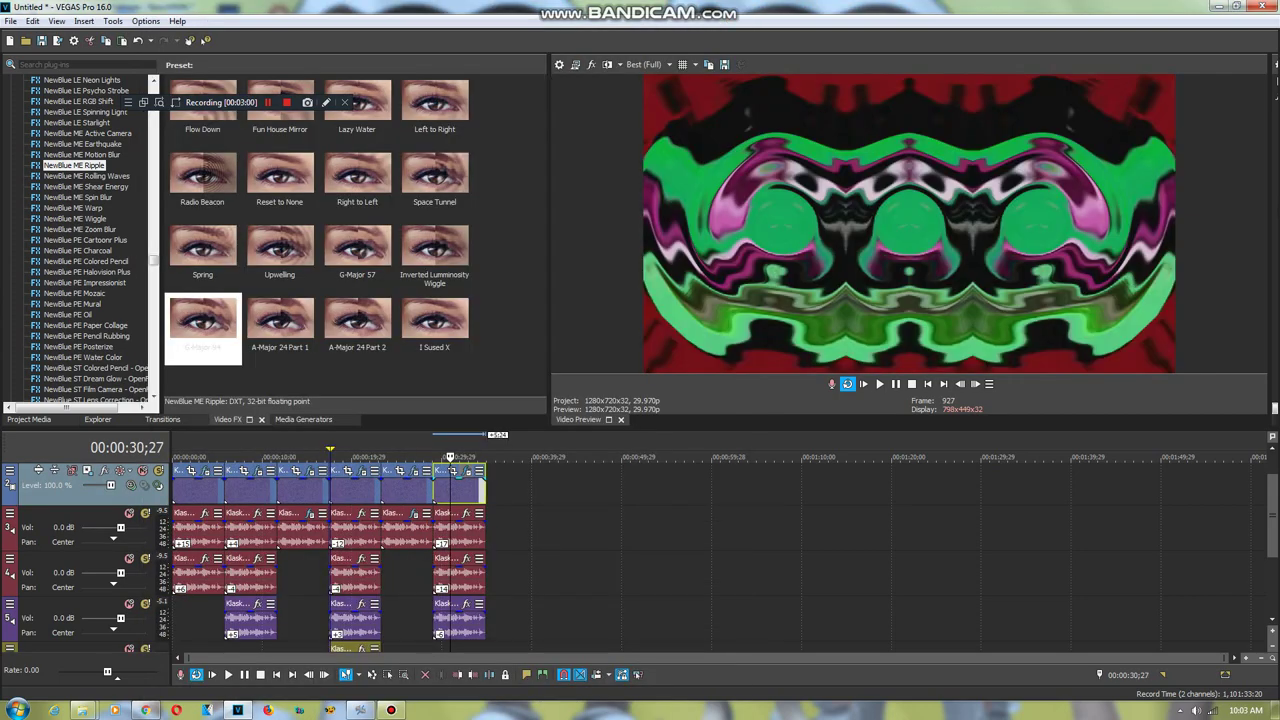
left_click(466, 471)
left_click(112, 251)
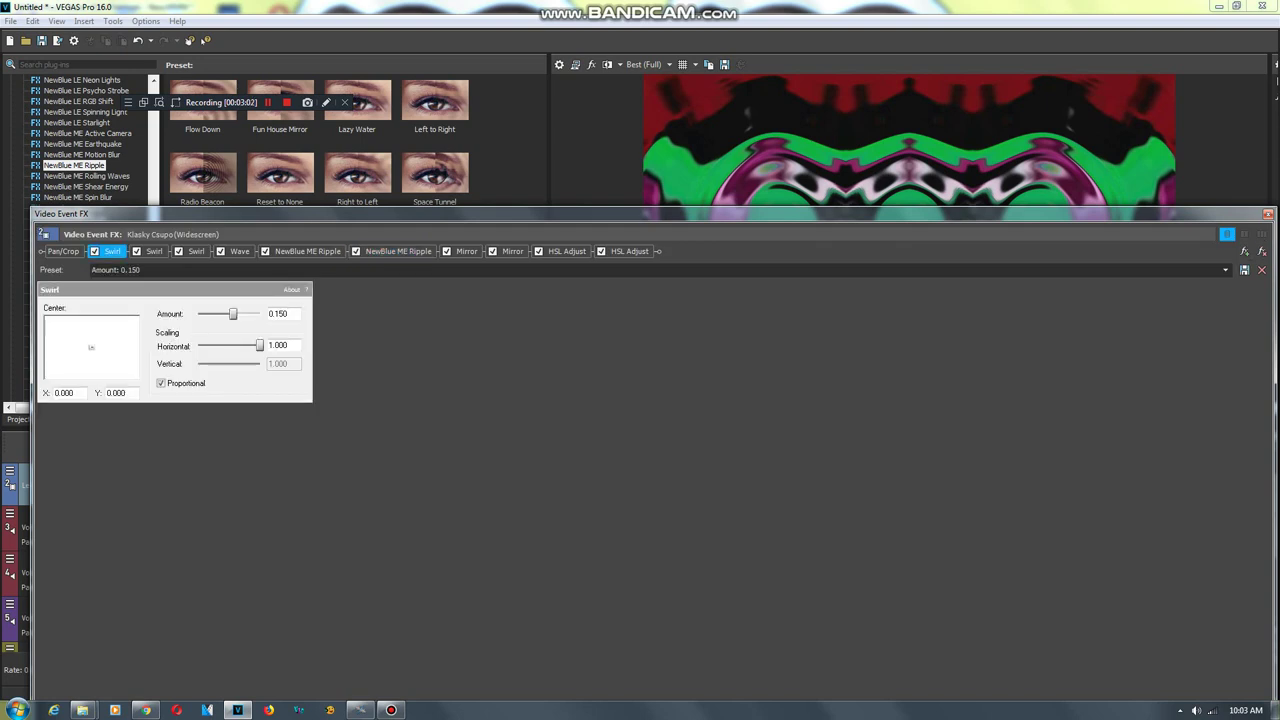
double_click(278, 313)
left_click(154, 251)
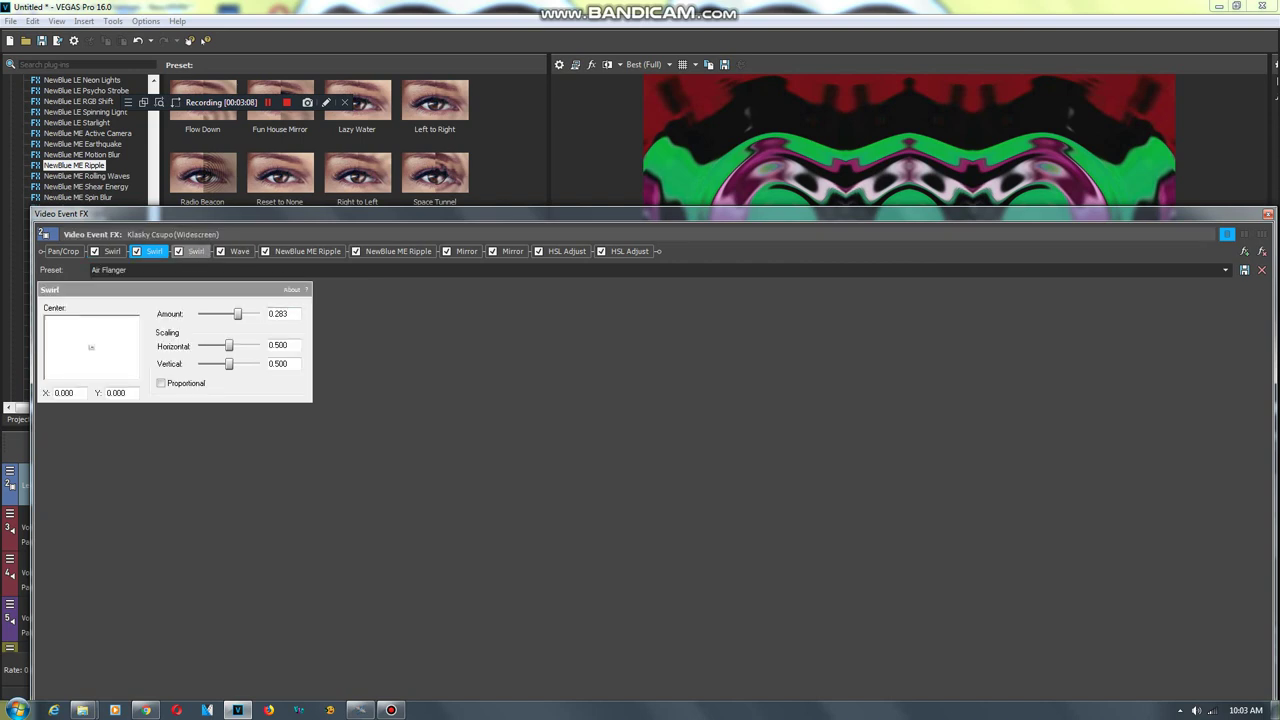
left_click(196, 251)
left_click(240, 251)
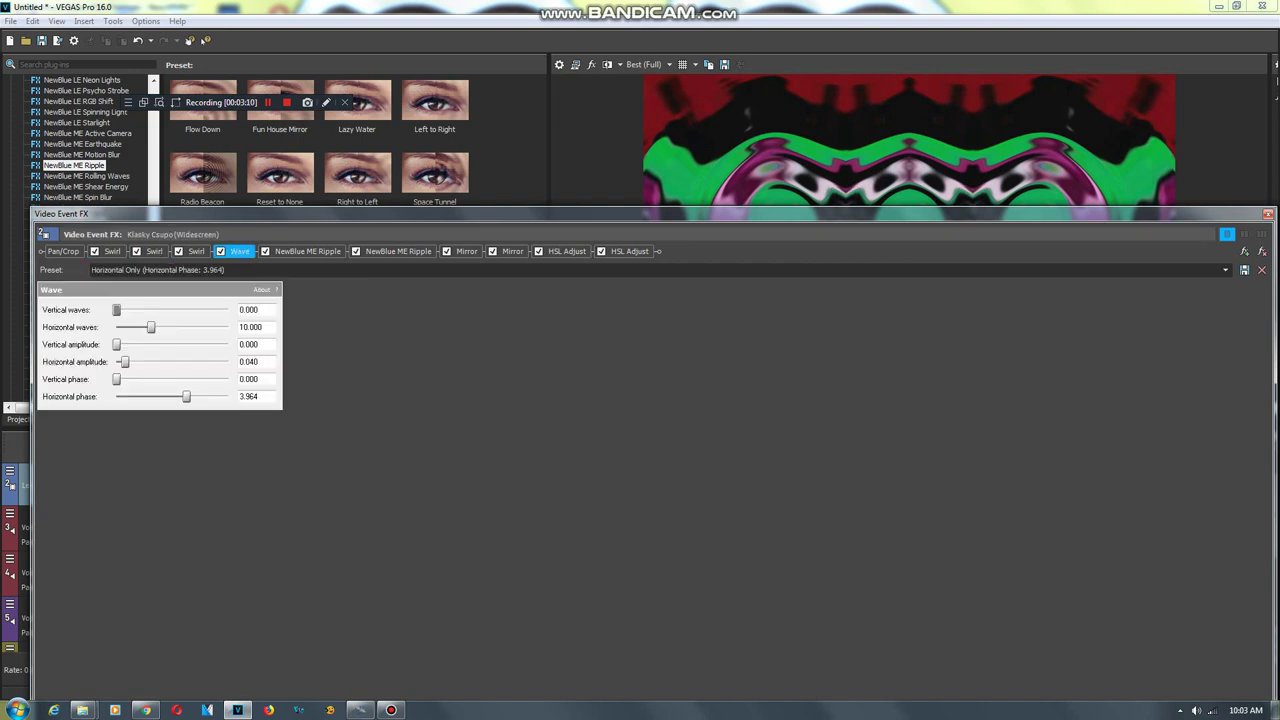
Examine the NewBlue ME Ripple, Mirror and HSL Adjust settings in the sixth video event's effect chain
left_click(308, 251)
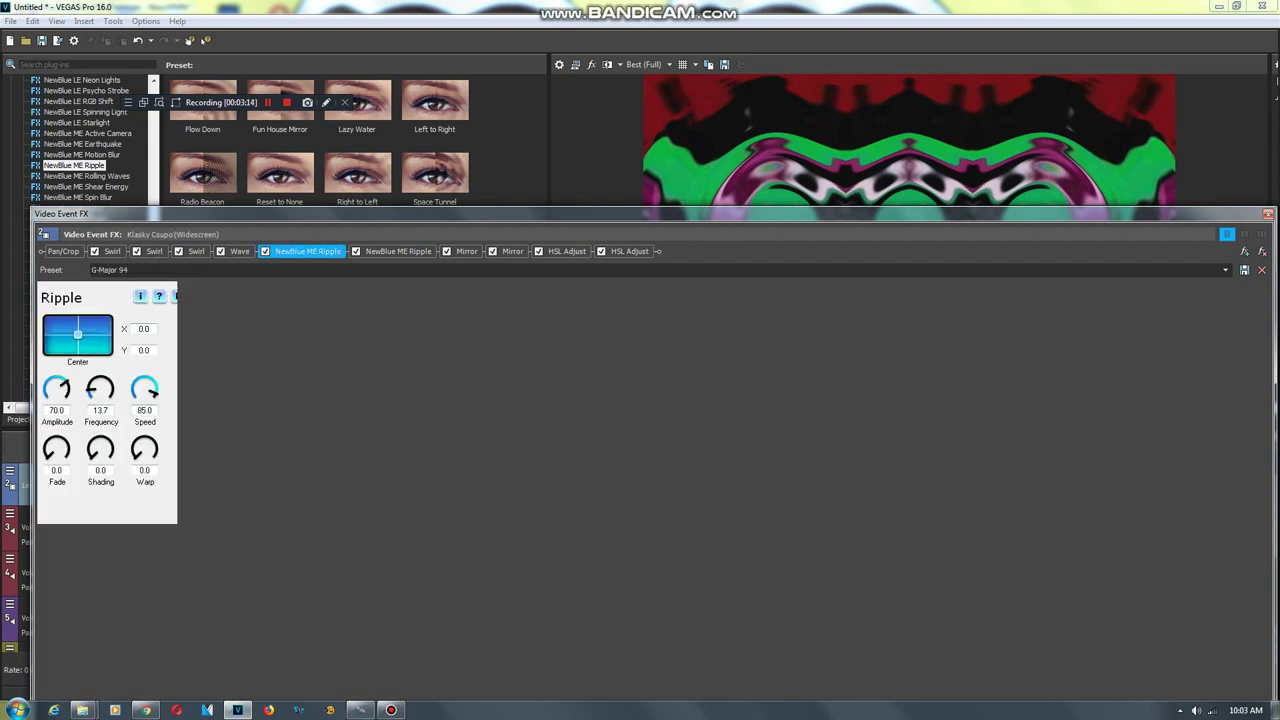
left_click(398, 251)
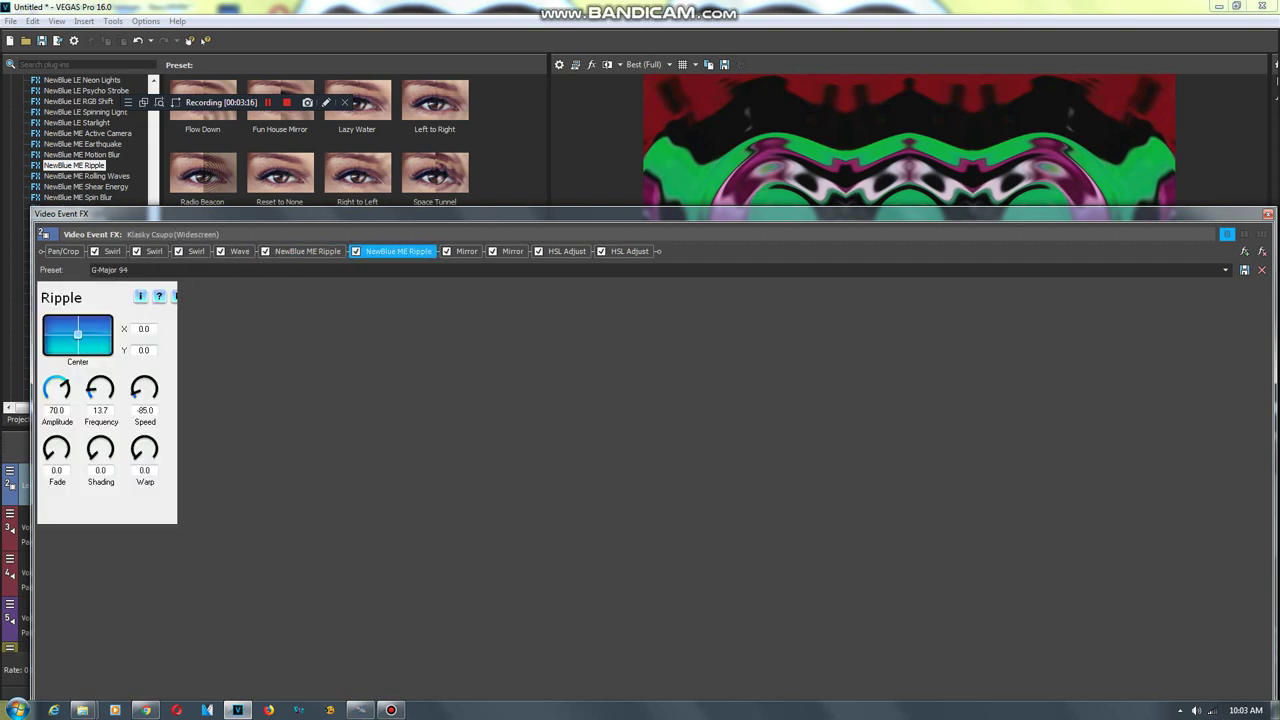
left_click(466, 251)
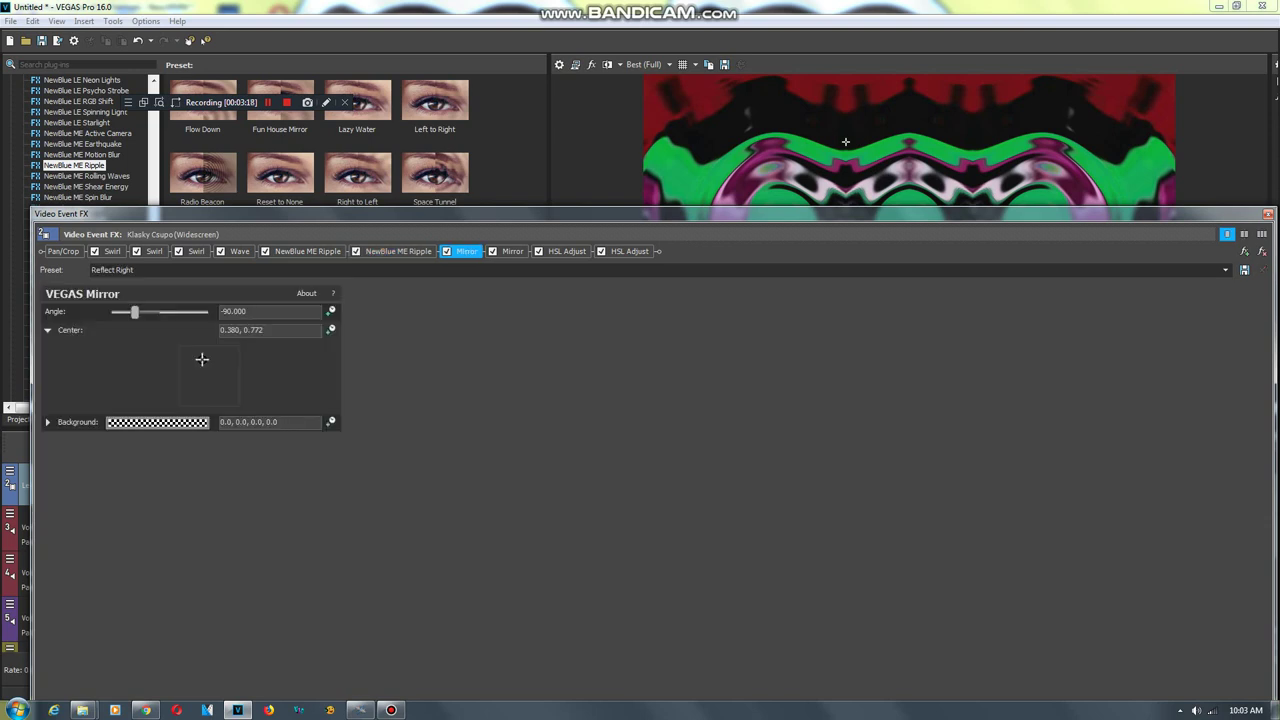
left_click(512, 251)
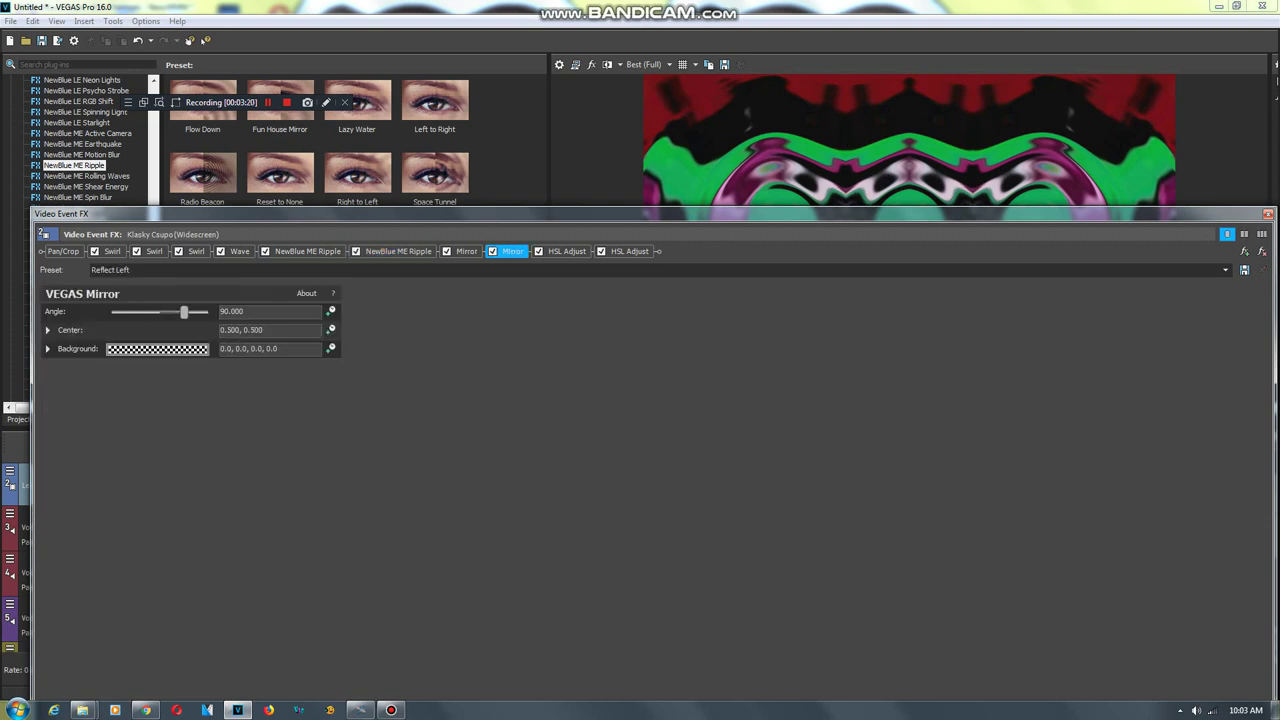
left_click(566, 251)
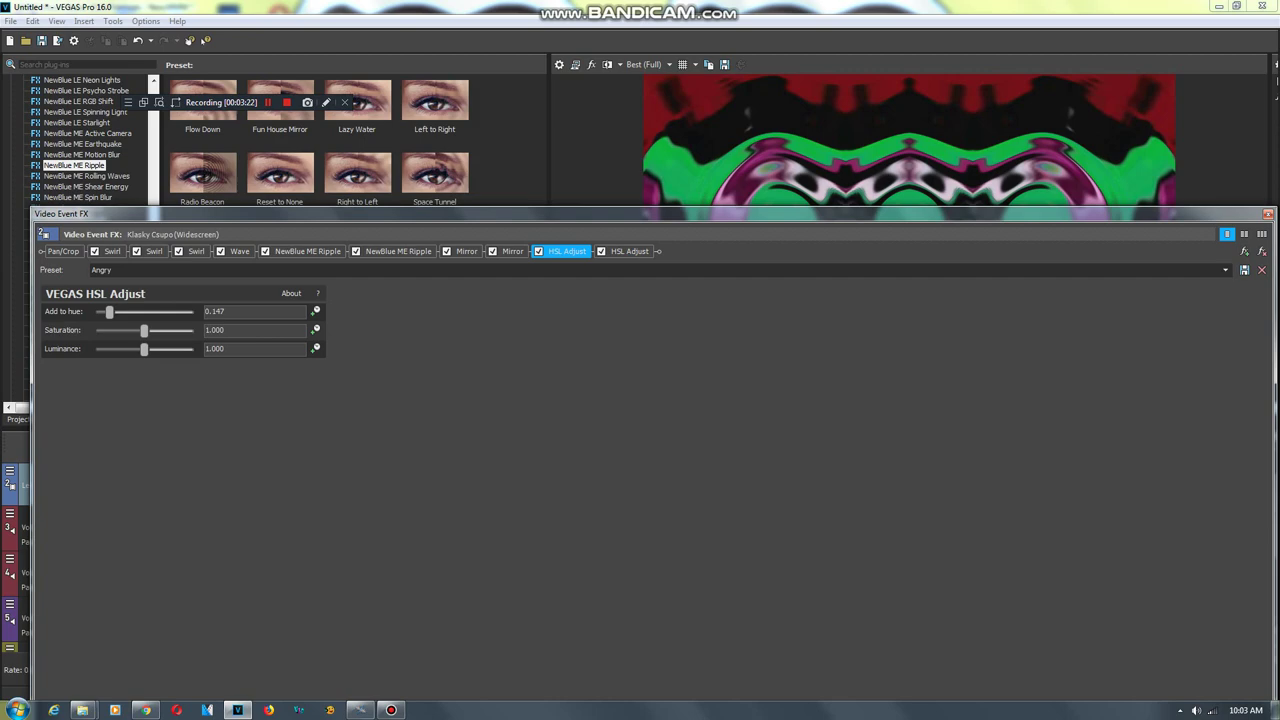
left_click(629, 251)
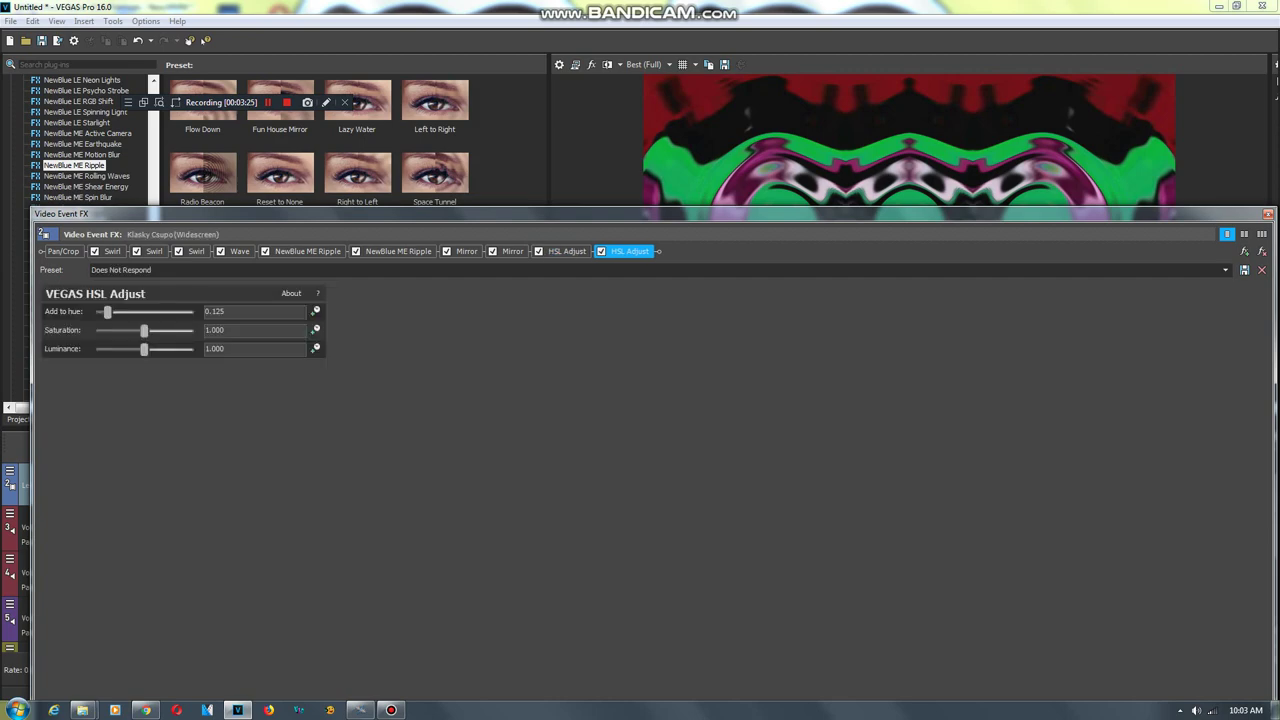
key("alt+F4")
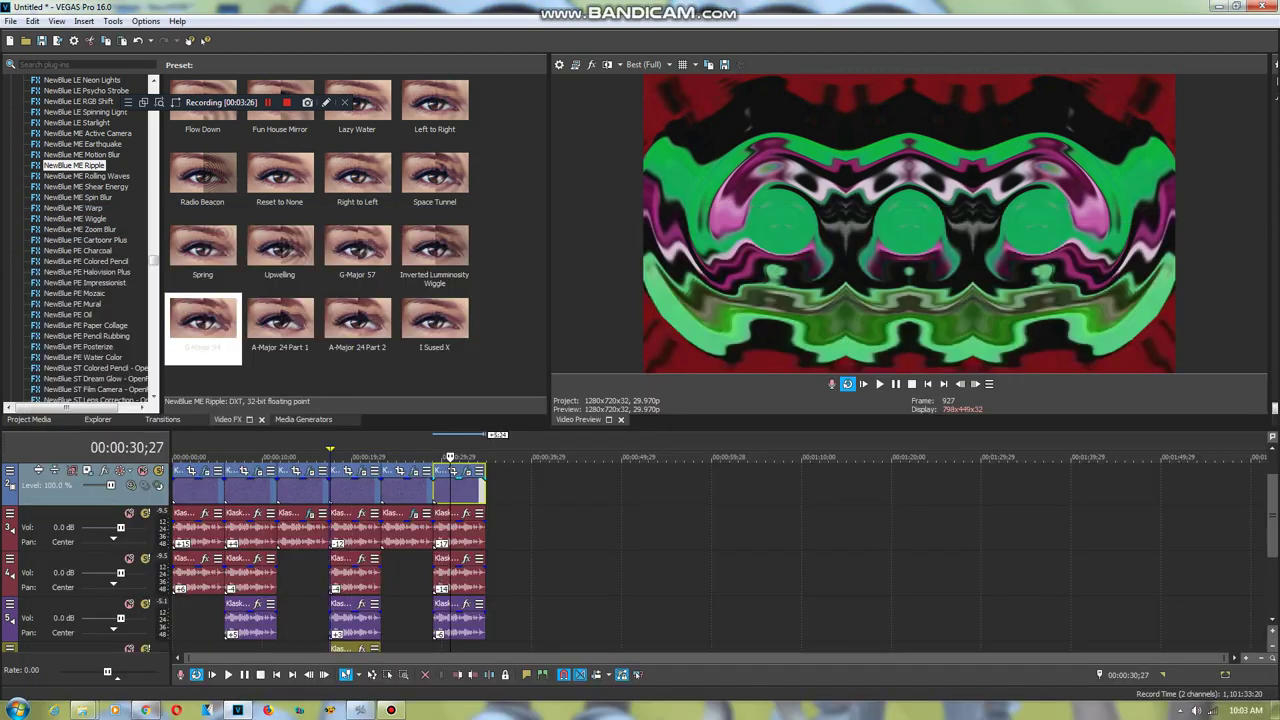